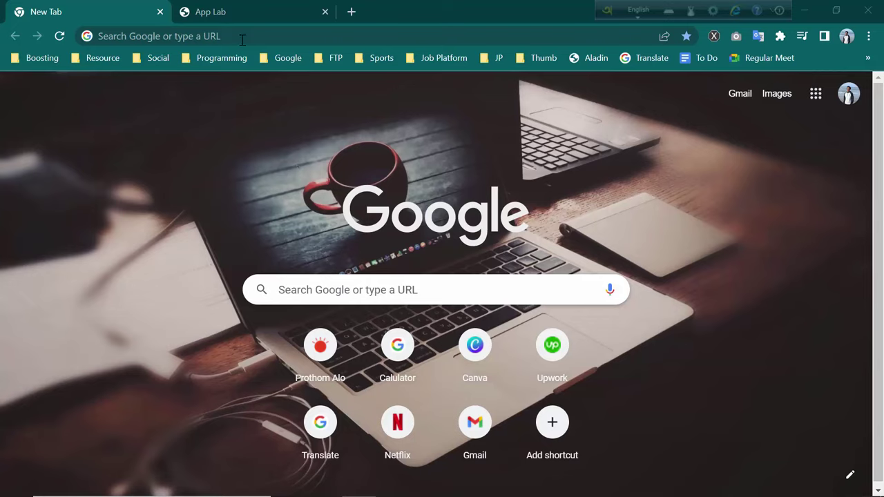
# Step: Look over the App Lab page, selecting its 'Best app for your modern lifestyle' heading and intro text
pyautogui.click(248, 12)
pyautogui.scroll(-10, 372, 267)
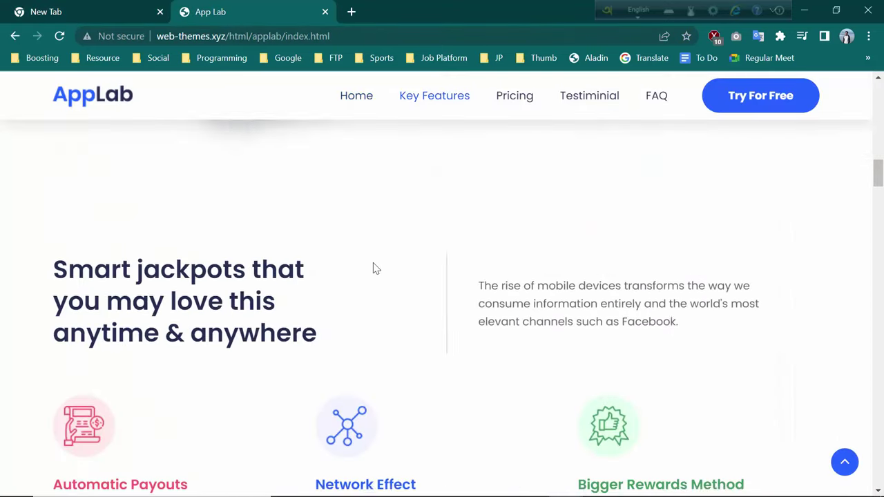
pyautogui.scroll(-5, 373, 266)
pyautogui.scroll(15, 372, 266)
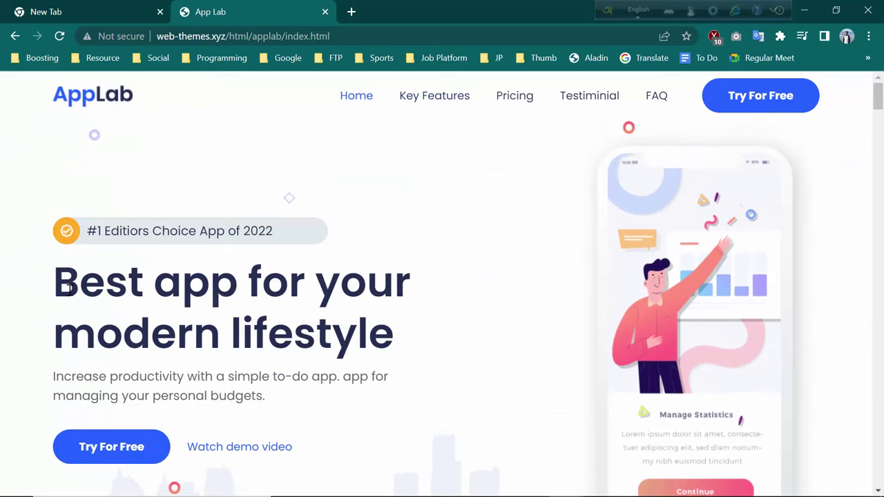
pyautogui.moveTo(56, 284); pyautogui.dragTo(414, 351)
pyautogui.click(415, 354)
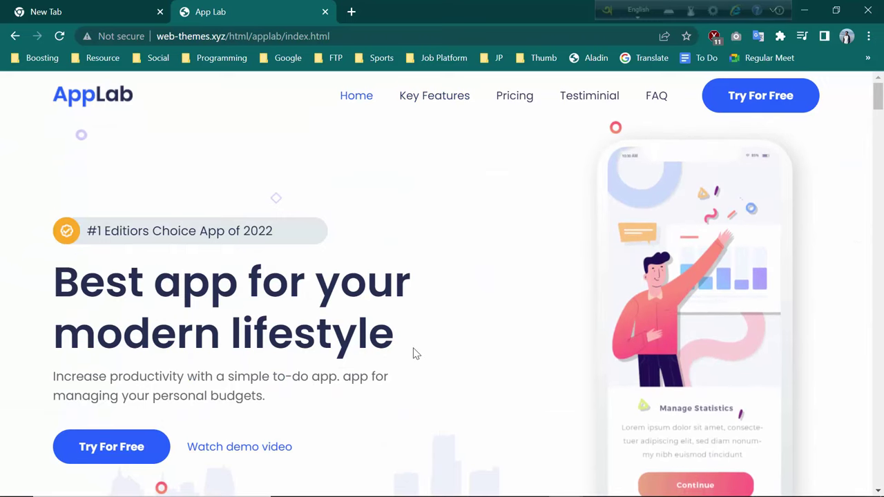
pyautogui.scroll(-6, 414, 355)
pyautogui.scroll(6, 411, 357)
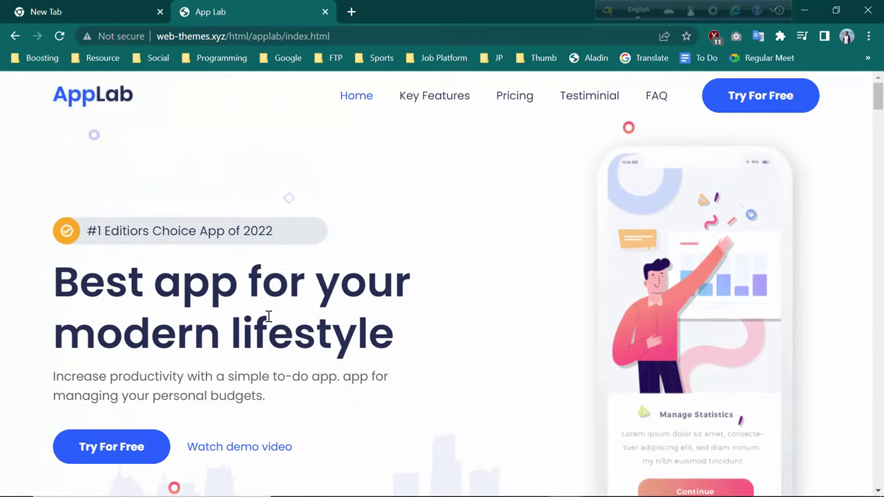
pyautogui.moveTo(55, 282); pyautogui.dragTo(419, 361)
pyautogui.click(289, 409)
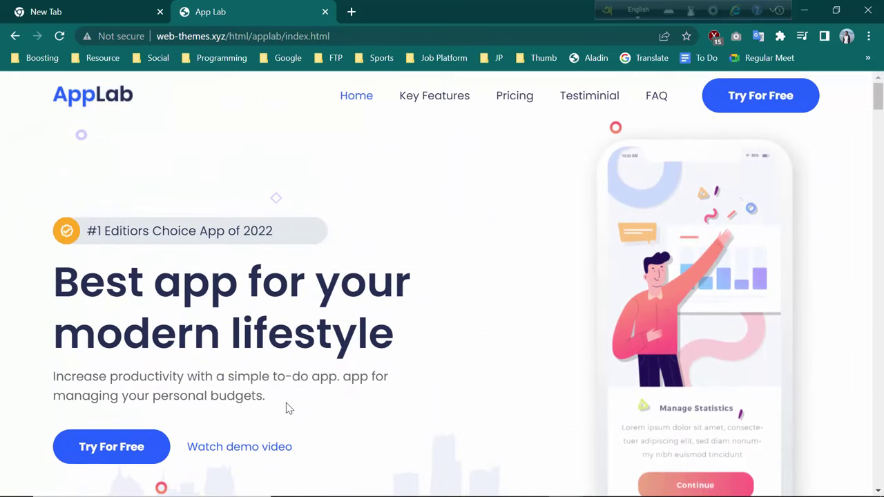
pyautogui.moveTo(289, 409); pyautogui.dragTo(39, 253)
pyautogui.click(337, 336)
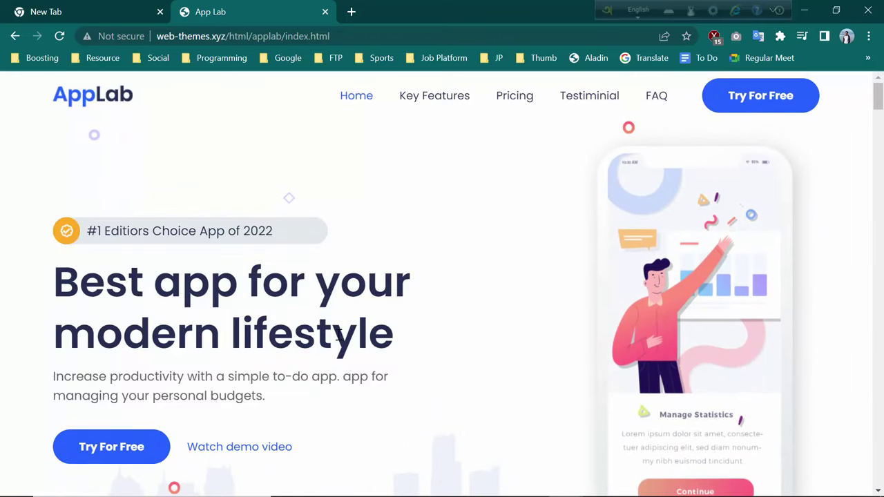
pyautogui.scroll(-6, 338, 334)
pyautogui.scroll(3, 216, 300)
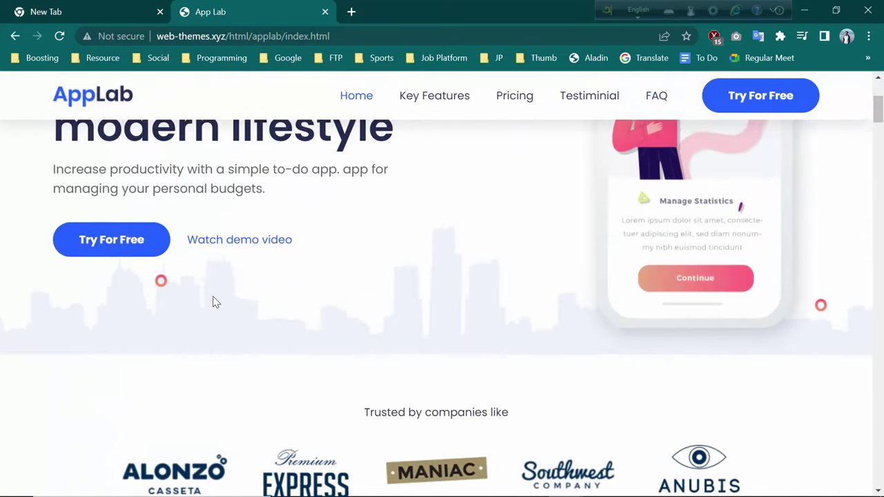
pyautogui.scroll(3, 213, 302)
# Step: From a new tab, search the web for 'save all' resources
pyautogui.click(97, 11)
pyautogui.click(158, 36)
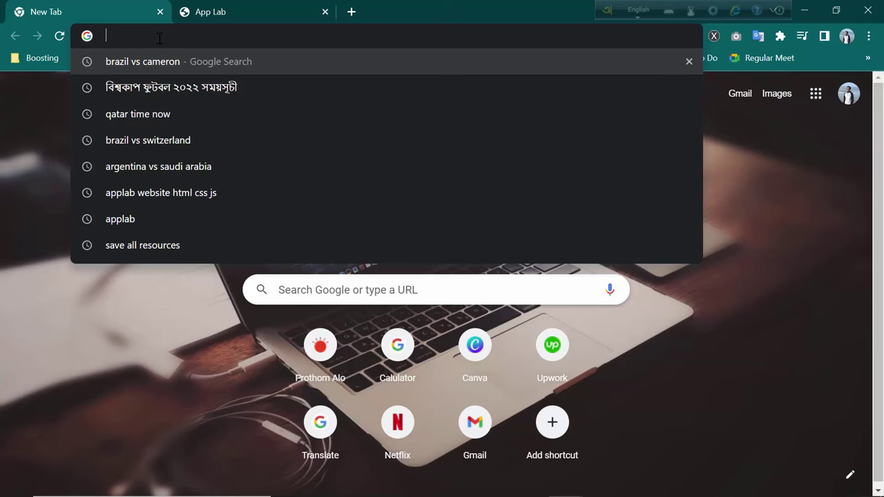
pyautogui.write('save a')
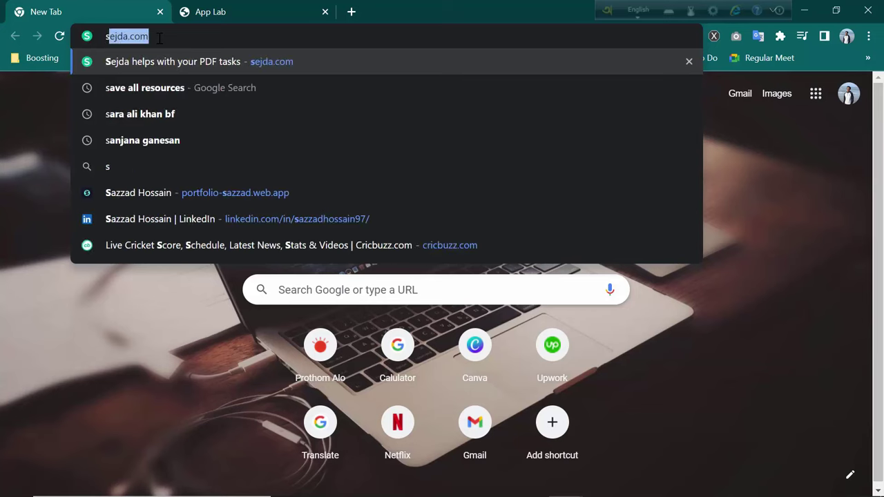
pyautogui.write('ll')
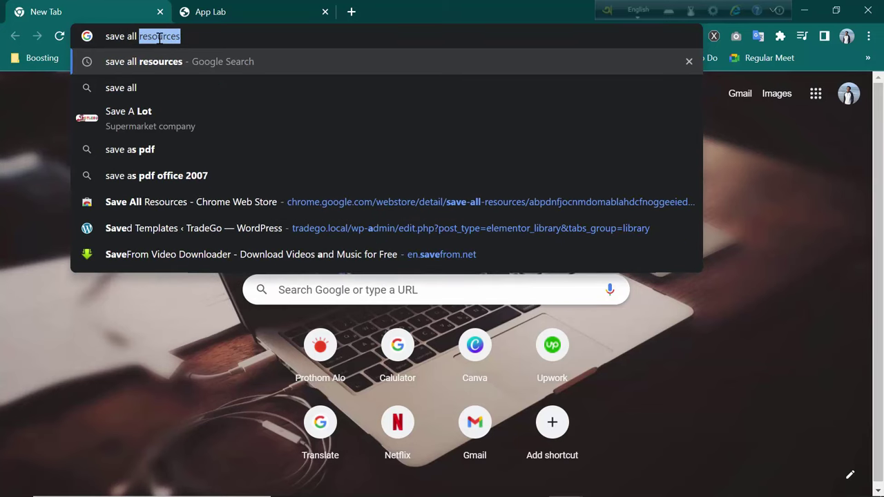
pyautogui.press('Return')
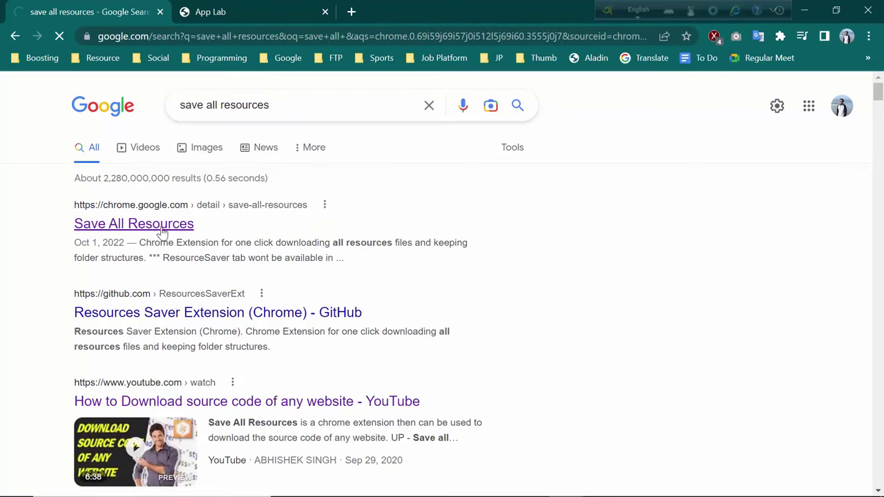
# Step: Add the Save All Resources extension to Chrome from its Web Store page
pyautogui.click(163, 228)
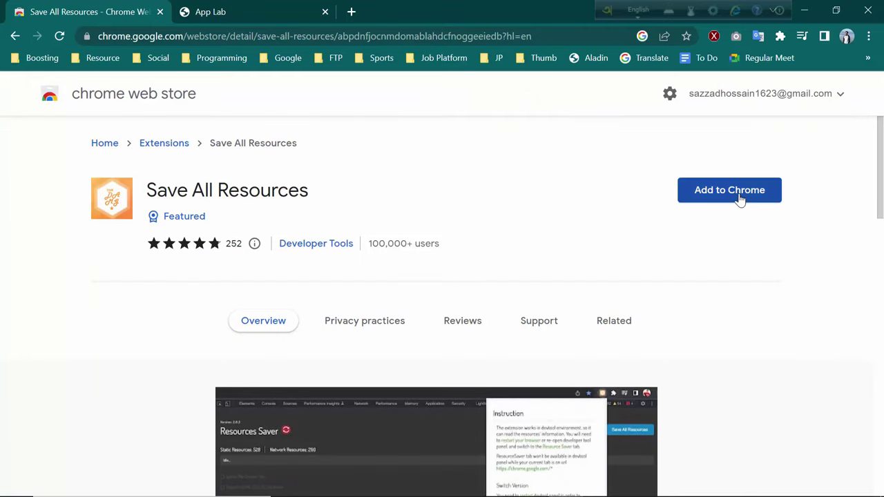
pyautogui.click(740, 199)
pyautogui.click(467, 173)
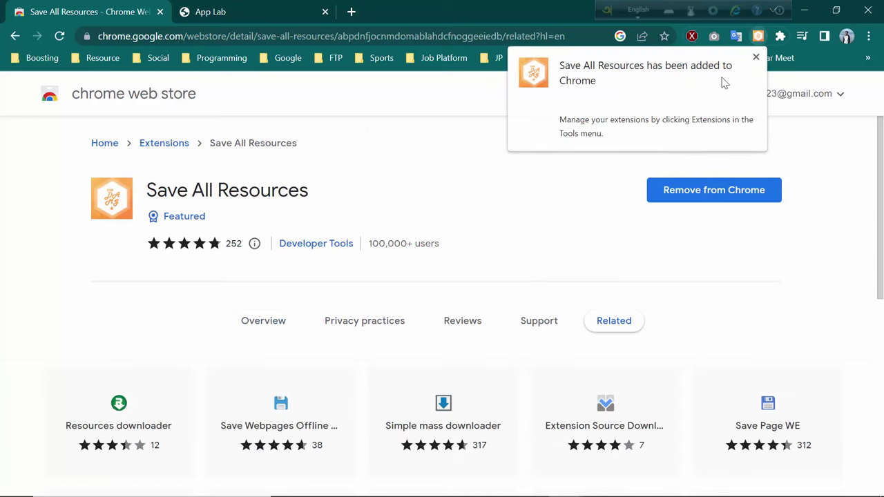
# Step: Reload the App Lab page and open DevTools on it via Inspect
pyautogui.click(756, 58)
pyautogui.click(241, 10)
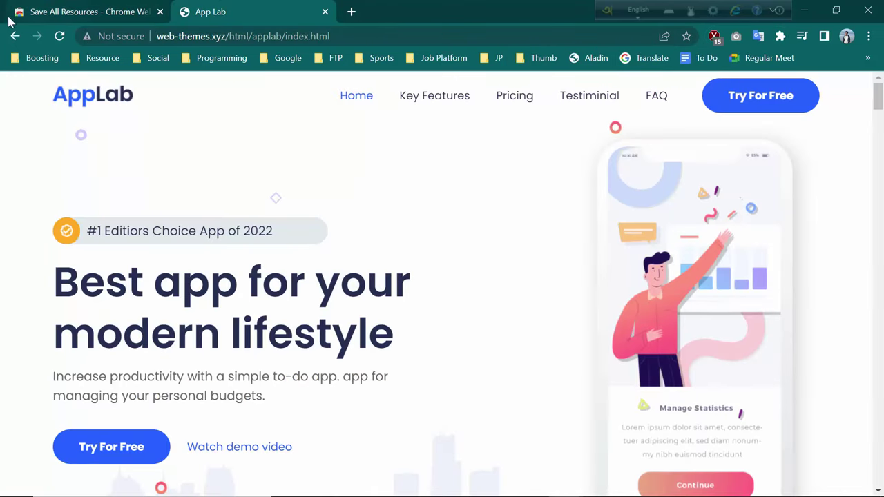
pyautogui.click(58, 36)
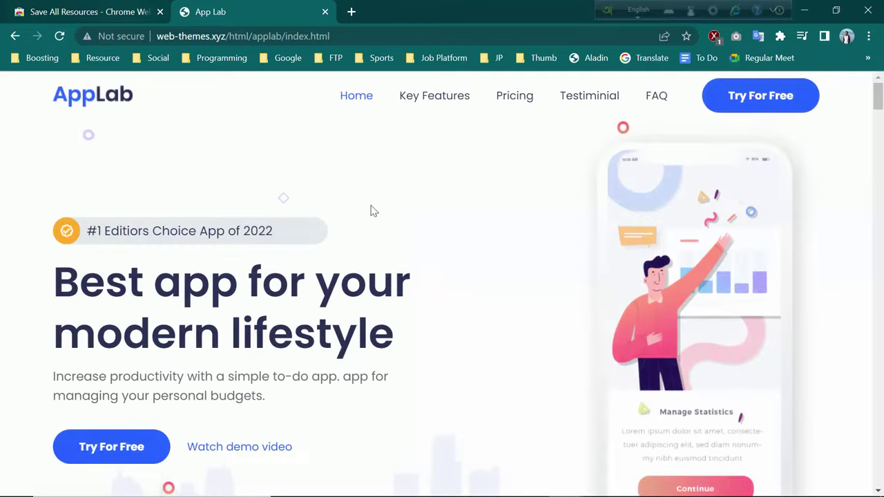
pyautogui.scroll(-8, 369, 209)
pyautogui.rightClick(231, 234)
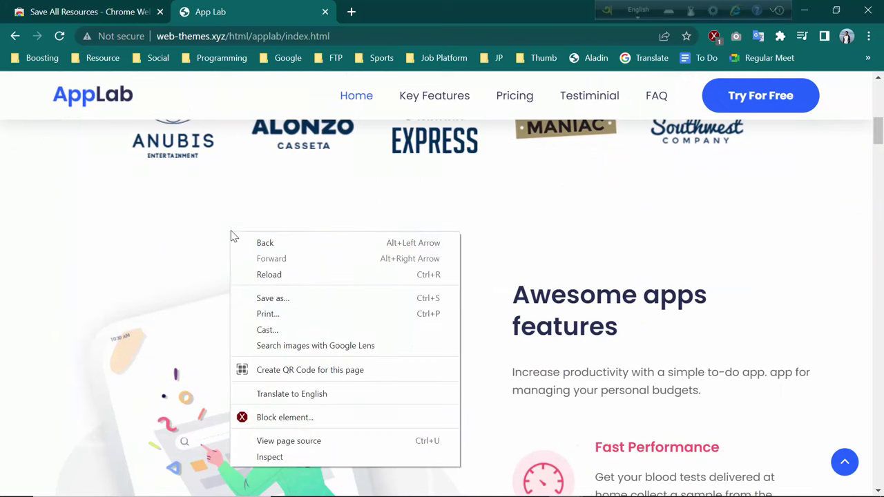
pyautogui.click(270, 456)
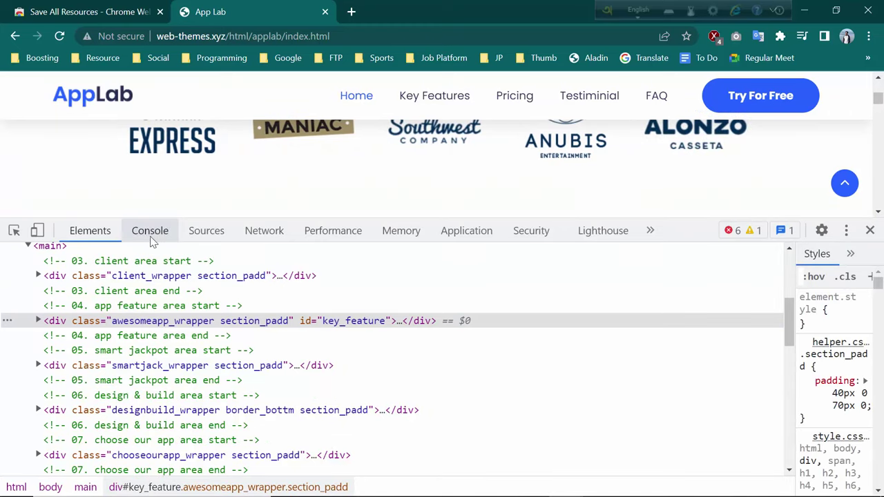
# Step: Step through the Console, Sources, Network, Performance, Memory, Application, Security and Lighthouse panels
pyautogui.click(156, 238)
pyautogui.click(204, 236)
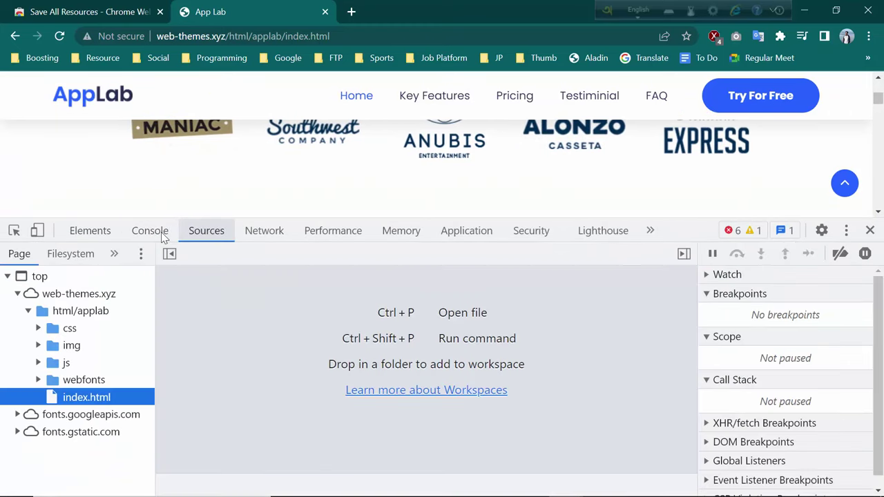
pyautogui.click(258, 234)
pyautogui.click(321, 234)
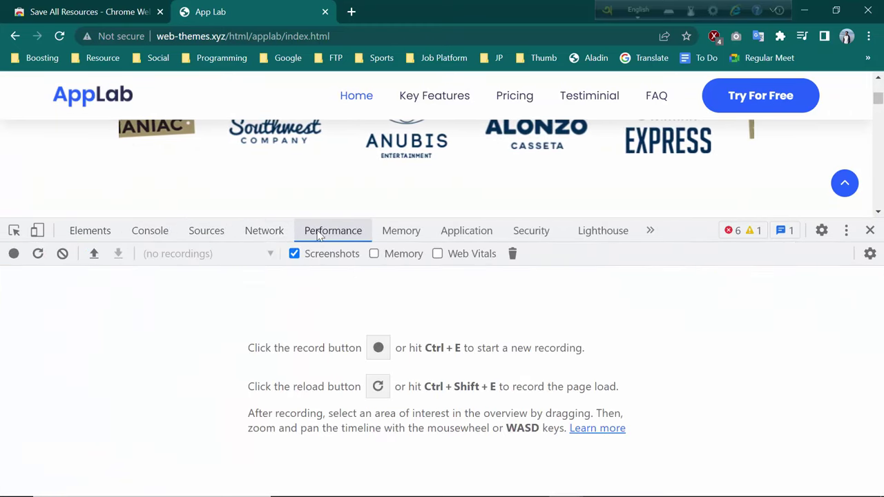
pyautogui.click(395, 235)
pyautogui.click(461, 235)
pyautogui.click(531, 232)
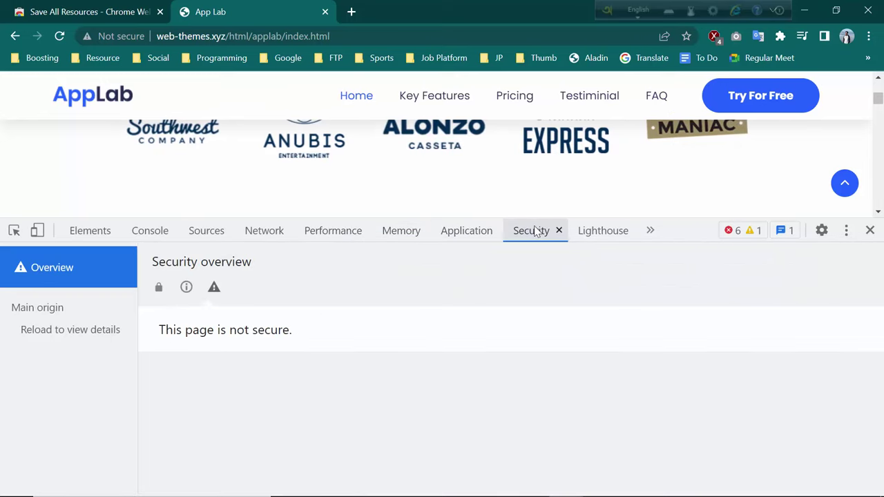
pyautogui.click(598, 233)
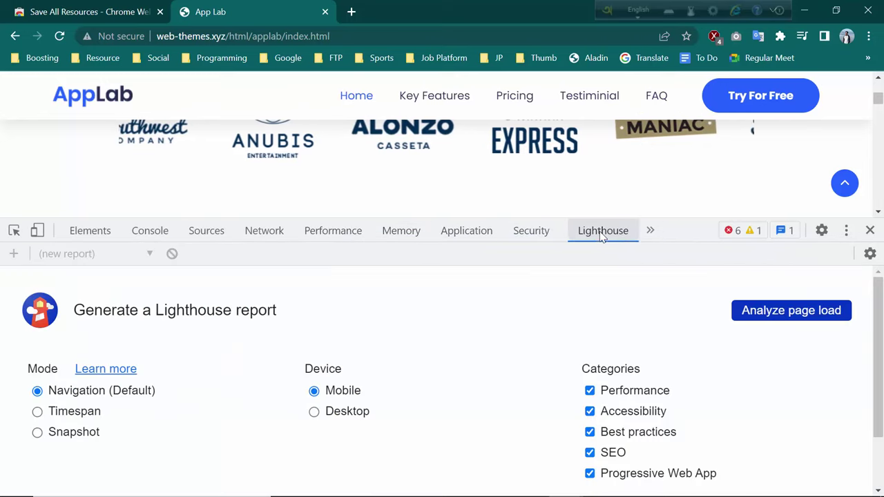
# Step: In the ResourcesSaver panel, include XHR-loaded assets and save the page's resources
pyautogui.click(651, 232)
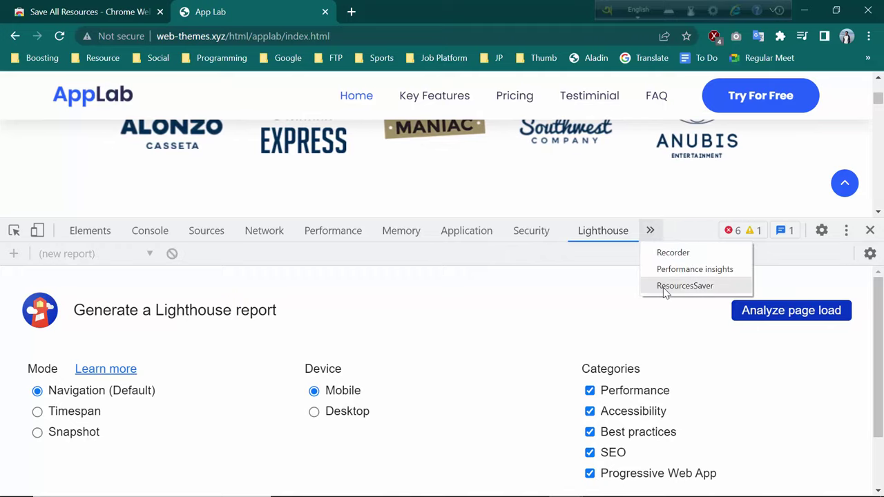
pyautogui.click(684, 286)
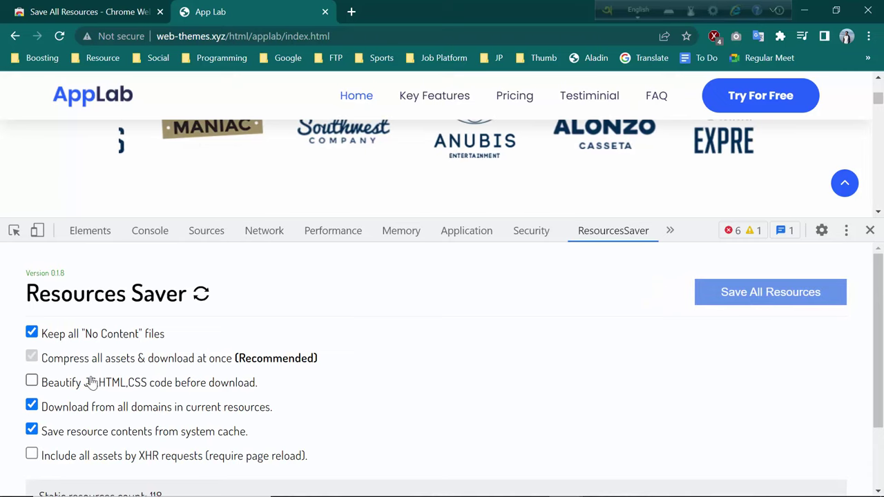
pyautogui.scroll(-1, 33, 385)
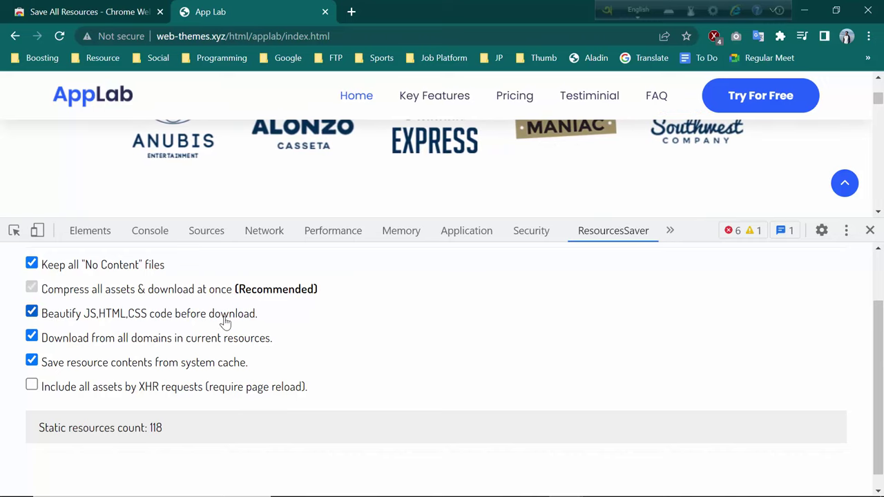
pyautogui.click(32, 386)
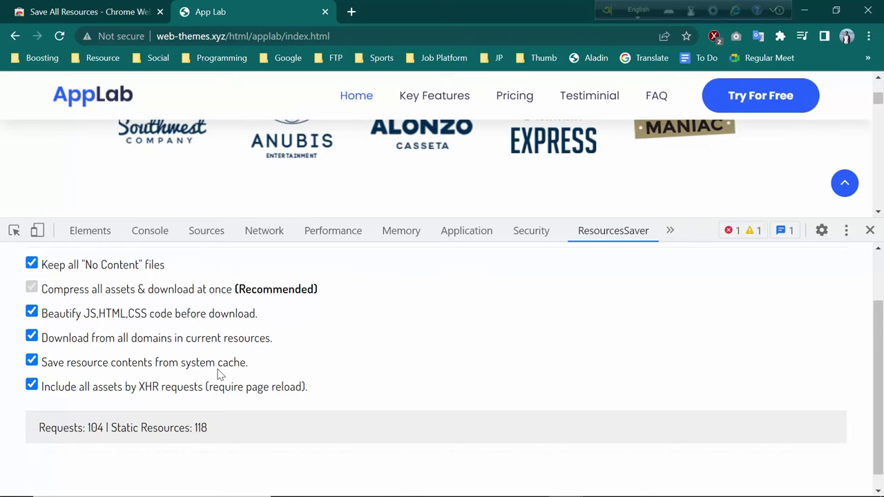
pyautogui.scroll(-1, 221, 376)
pyautogui.scroll(2, 228, 385)
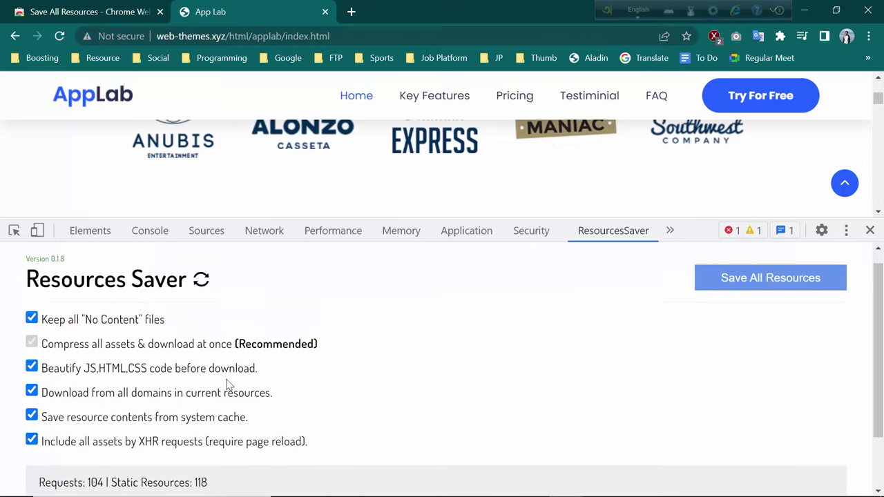
pyautogui.scroll(-2, 235, 388)
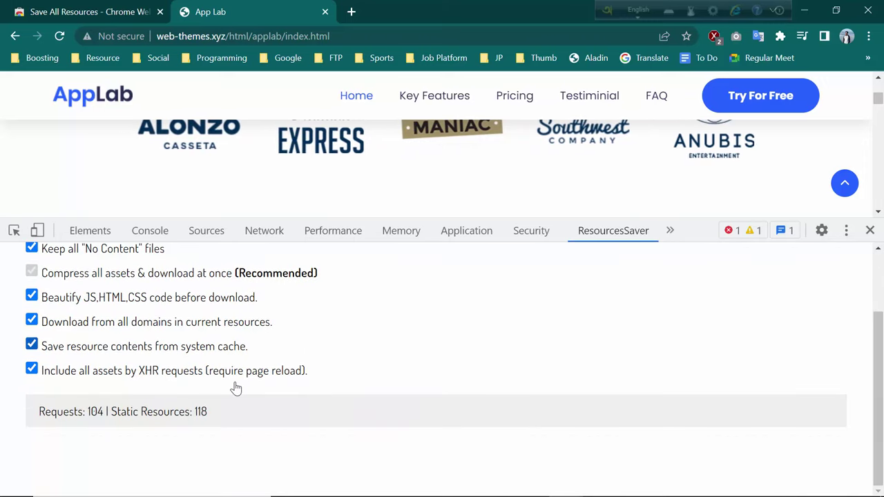
pyautogui.scroll(2, 235, 388)
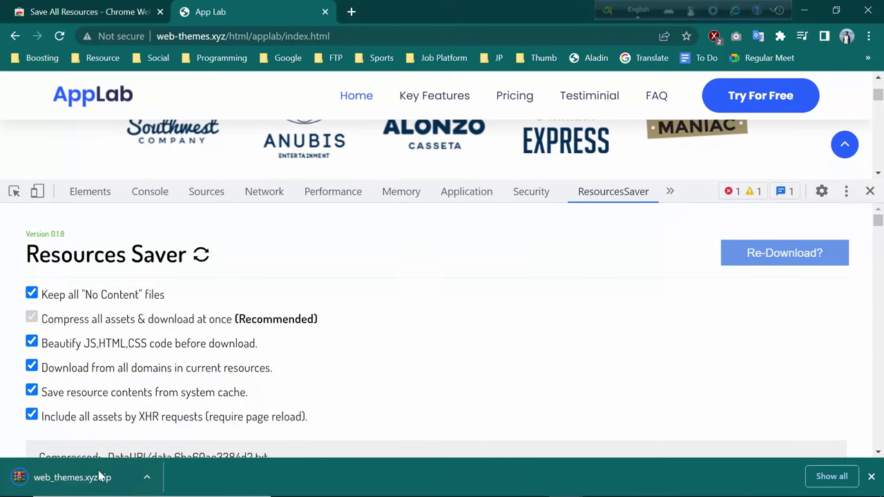
# Step: Check the finished web_themes.xyz.zip download, then bring up File Explorer from the taskbar
pyautogui.click(147, 478)
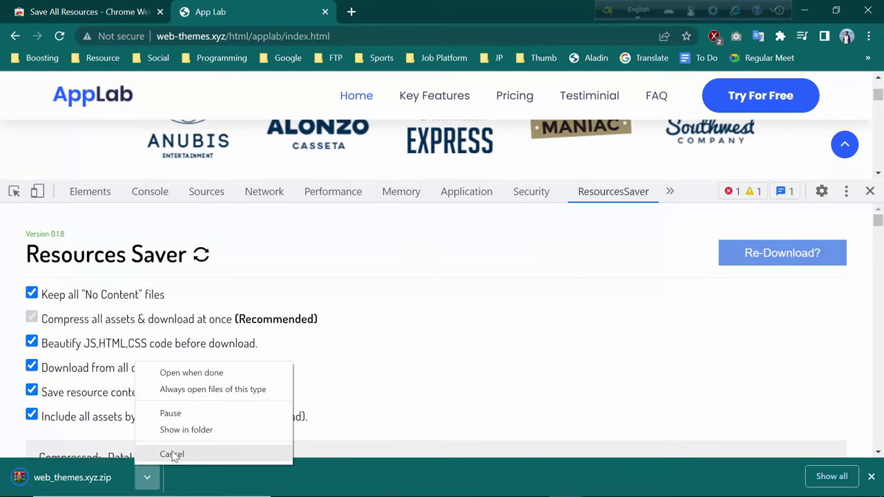
pyautogui.click(185, 433)
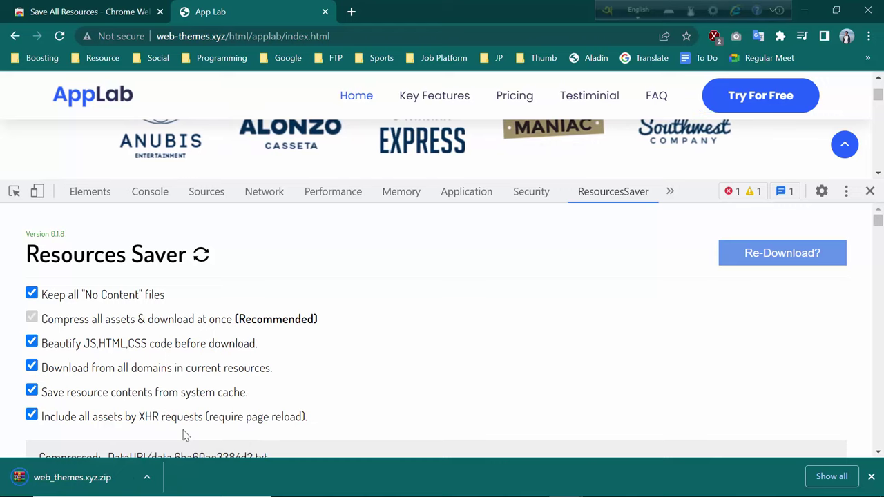
pyautogui.moveTo(323, 492)
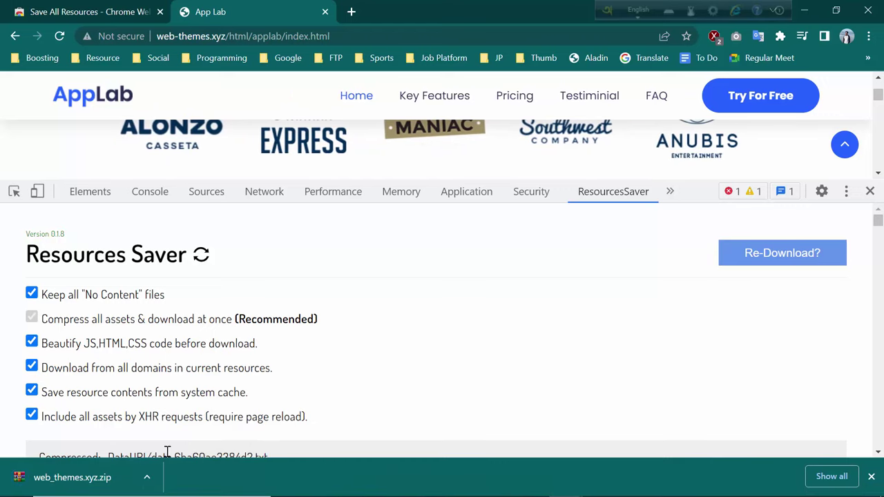
pyautogui.moveTo(388, 493)
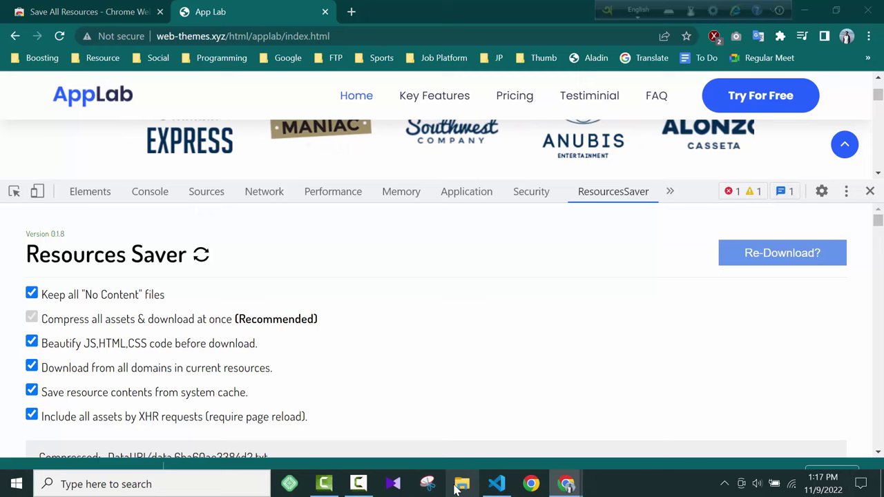
pyautogui.click(461, 487)
# Step: In Downloads, extract web_themes.xyz.zip into a web_themes.xyz folder
pyautogui.click(161, 239)
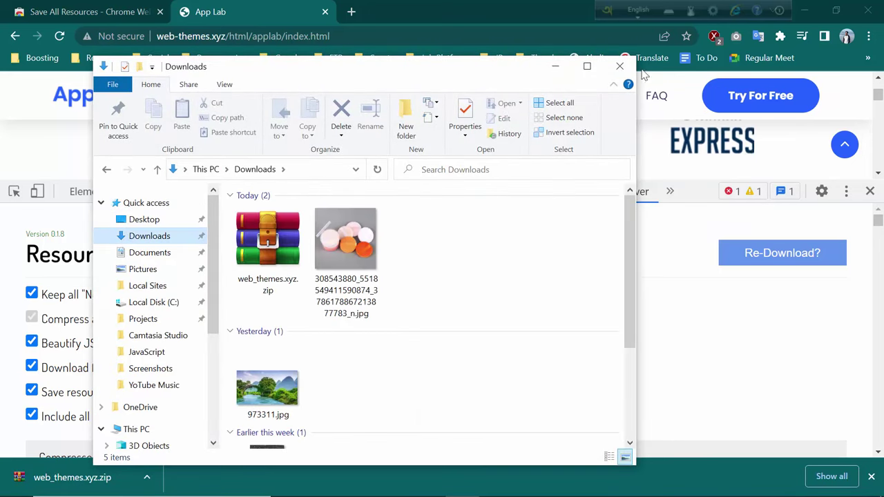
pyautogui.click(586, 66)
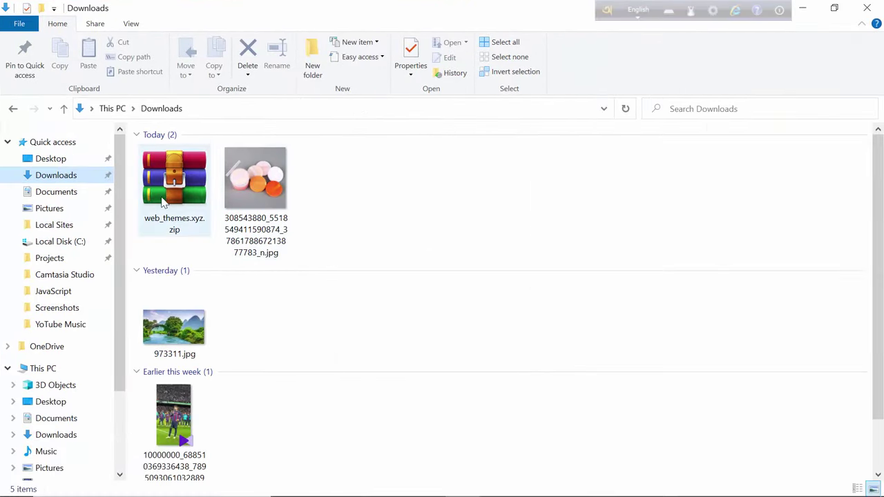
pyautogui.click(163, 197)
pyautogui.rightClick(161, 194)
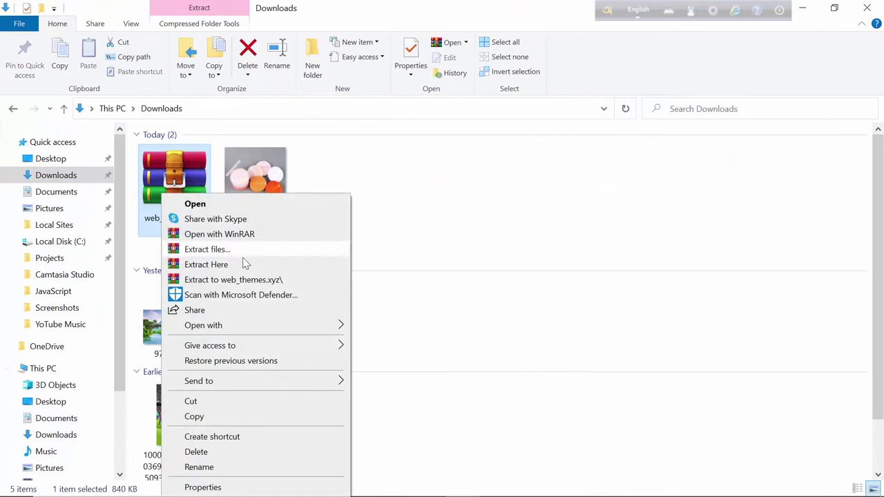
pyautogui.click(242, 279)
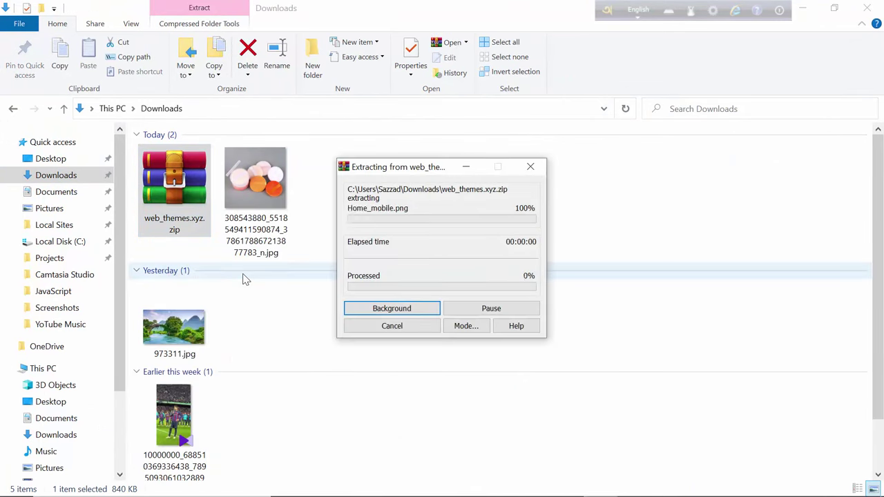
# Step: Go into web-themes.xyz > html > applab and open index.html in Chrome
pyautogui.doubleClick(338, 183)
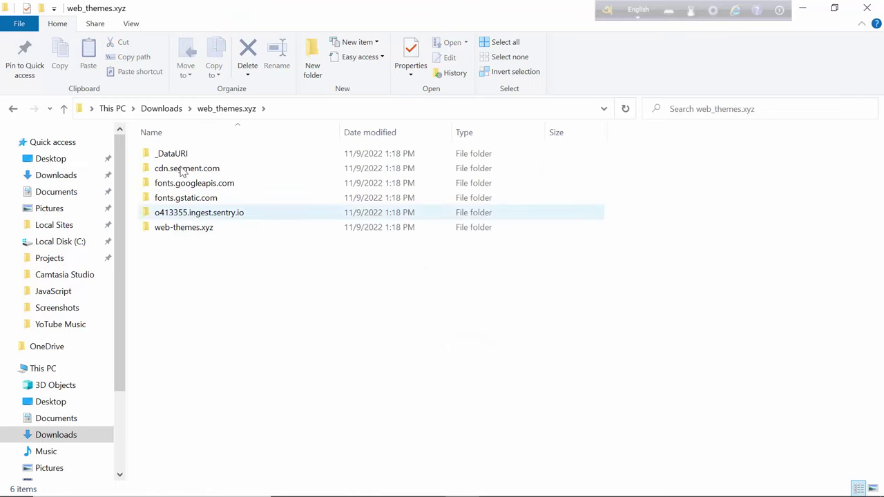
pyautogui.doubleClick(188, 231)
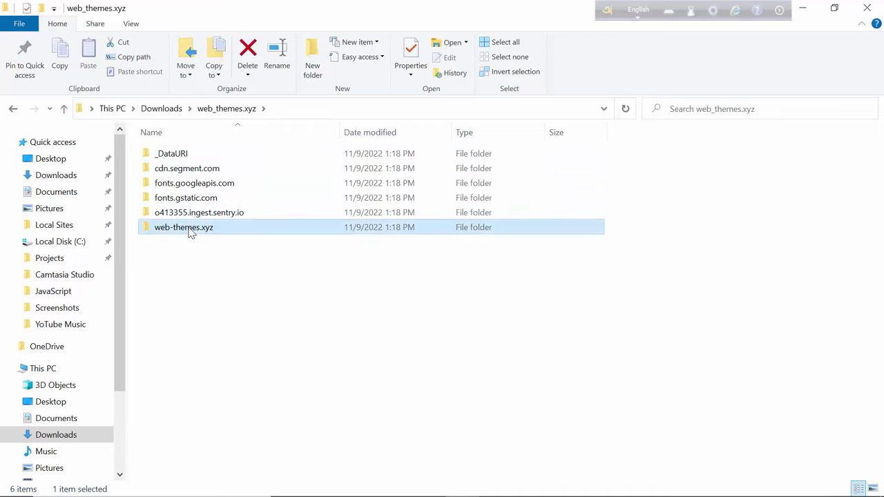
pyautogui.doubleClick(167, 158)
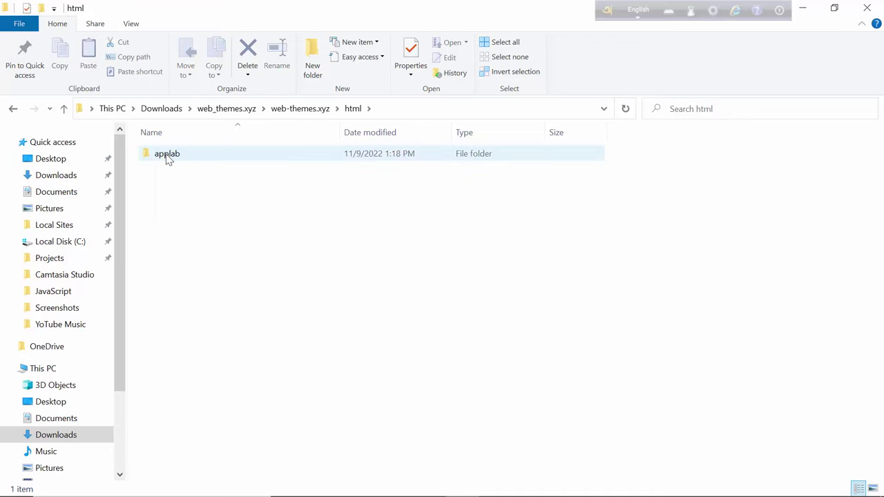
pyautogui.click(168, 157)
pyautogui.doubleClick(168, 157)
pyautogui.rightClick(179, 214)
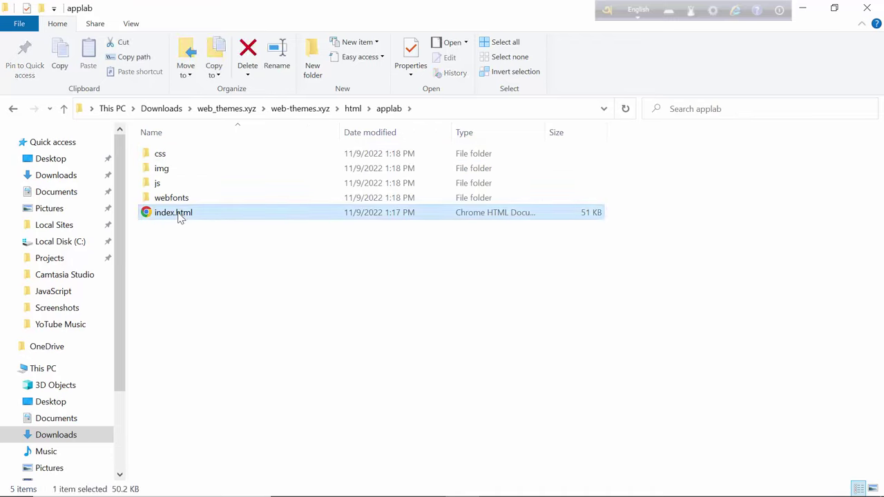
pyautogui.click(210, 204)
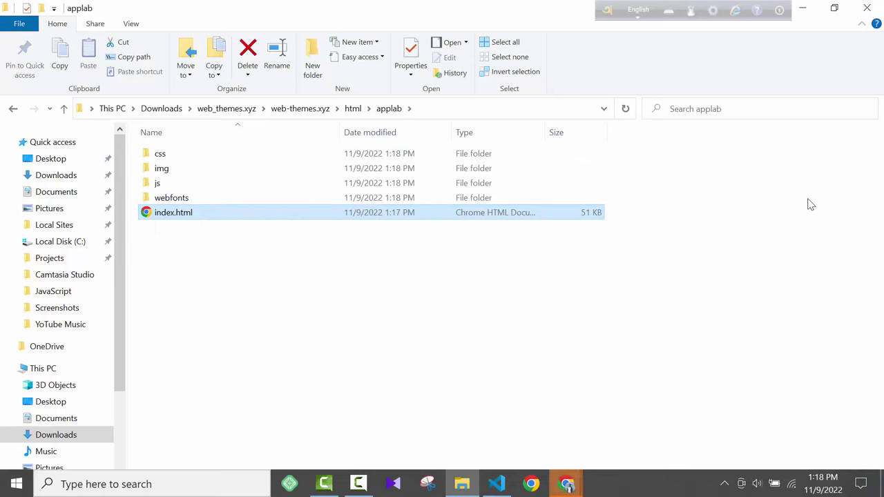
pyautogui.click(573, 486)
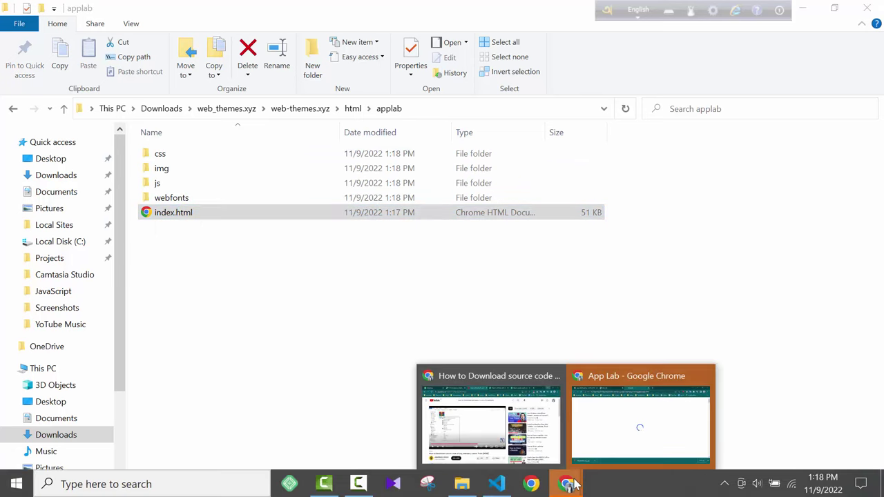
# Step: Bring up the locally loaded App Lab tab and reveal its file:/// address
pyautogui.click(642, 417)
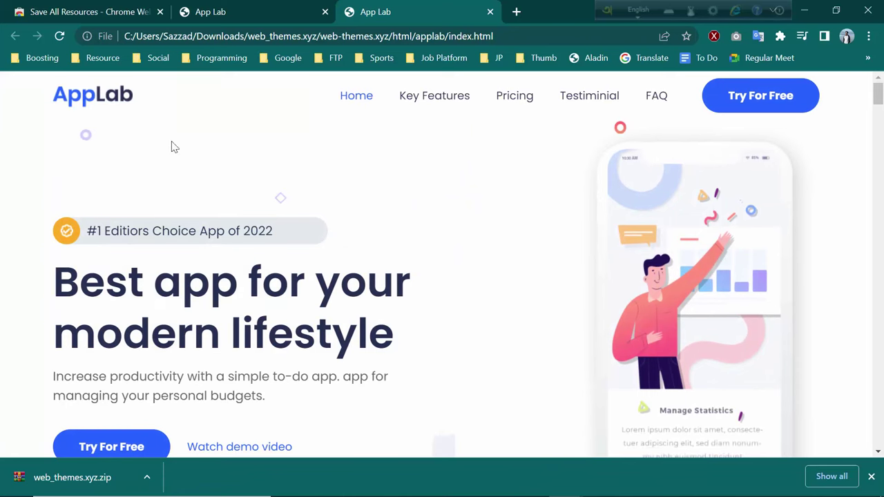
pyautogui.click(238, 12)
pyautogui.click(418, 12)
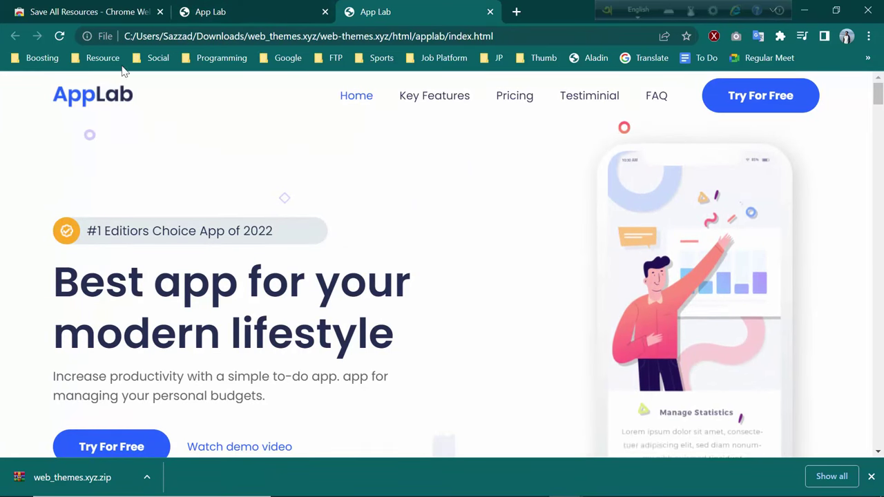
pyautogui.click(163, 38)
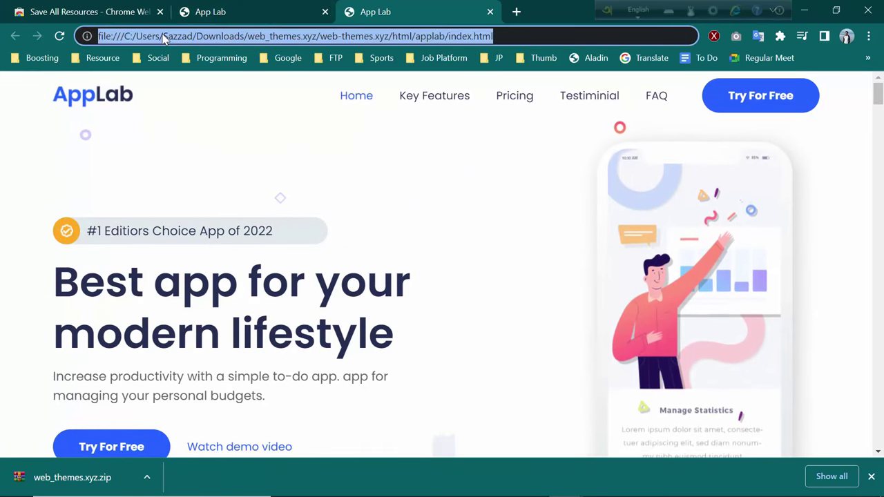
pyautogui.click(164, 38)
pyautogui.moveTo(283, 36); pyautogui.dragTo(292, 36)
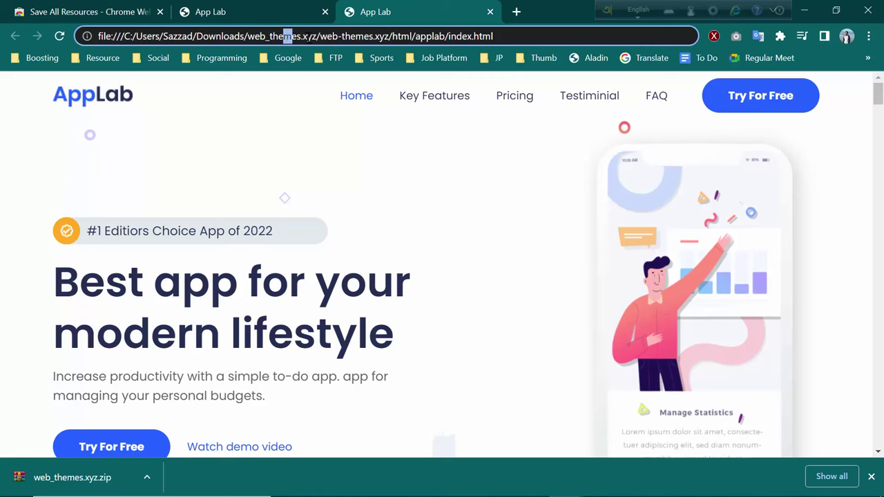
pyautogui.click(329, 112)
# Step: Scroll through the local page and close the downloads bar
pyautogui.scroll(-10, 320, 232)
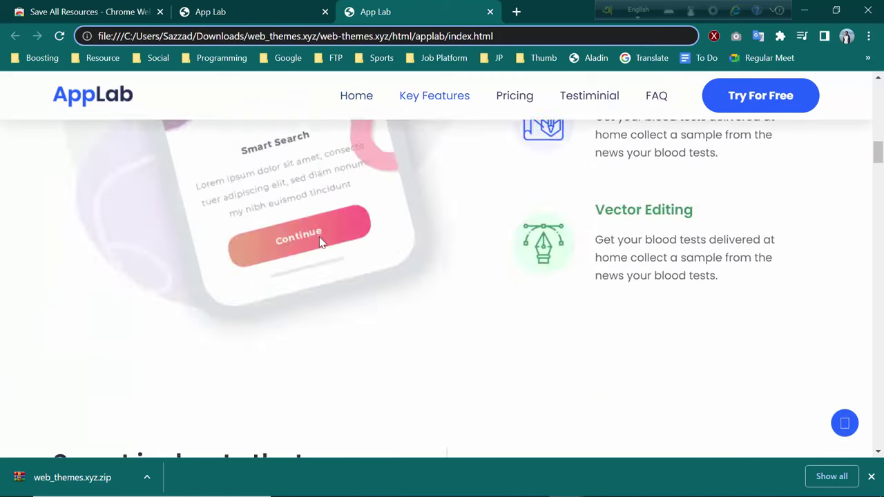
pyautogui.scroll(-10, 319, 238)
pyautogui.click(872, 477)
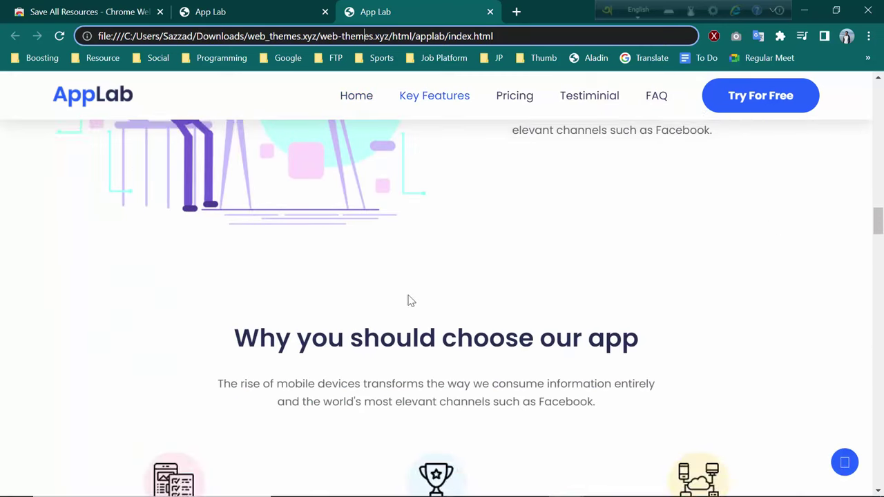
pyautogui.scroll(-5, 406, 300)
# Step: Inspect the css folder's seven stylesheets and the img folder's images
pyautogui.moveTo(412, 492)
pyautogui.click(462, 484)
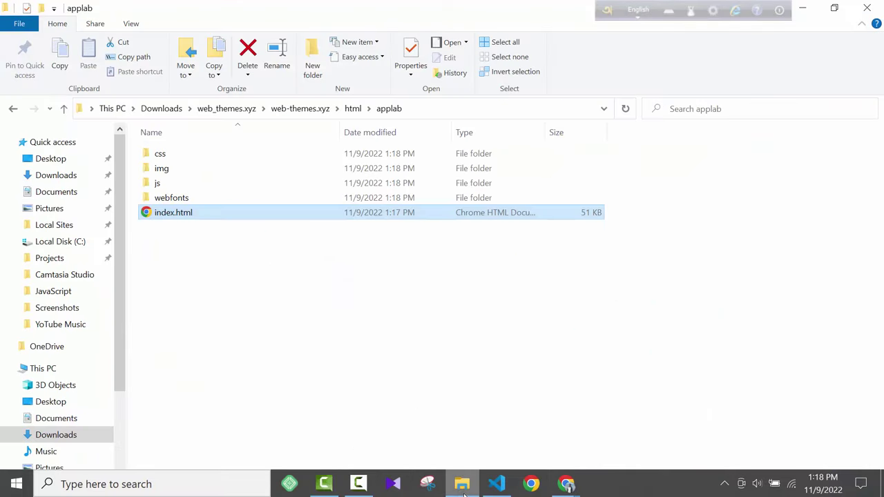
pyautogui.doubleClick(160, 154)
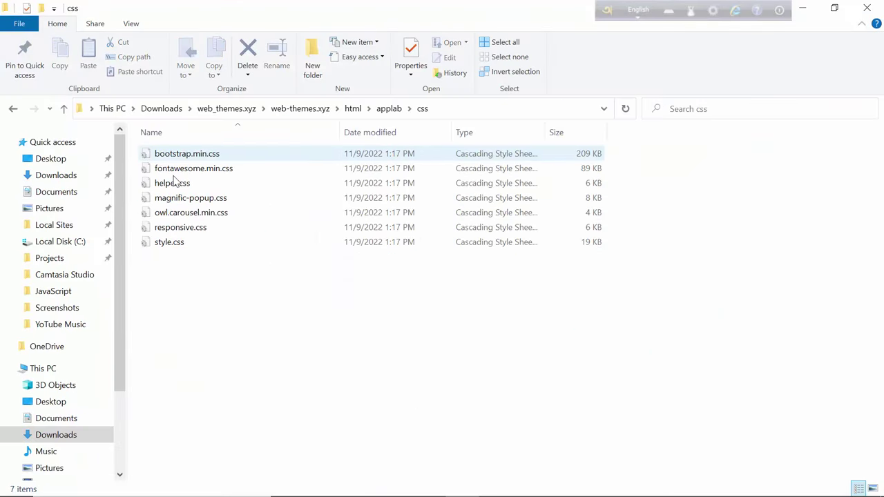
pyautogui.moveTo(186, 253); pyautogui.dragTo(162, 147)
pyautogui.click(63, 108)
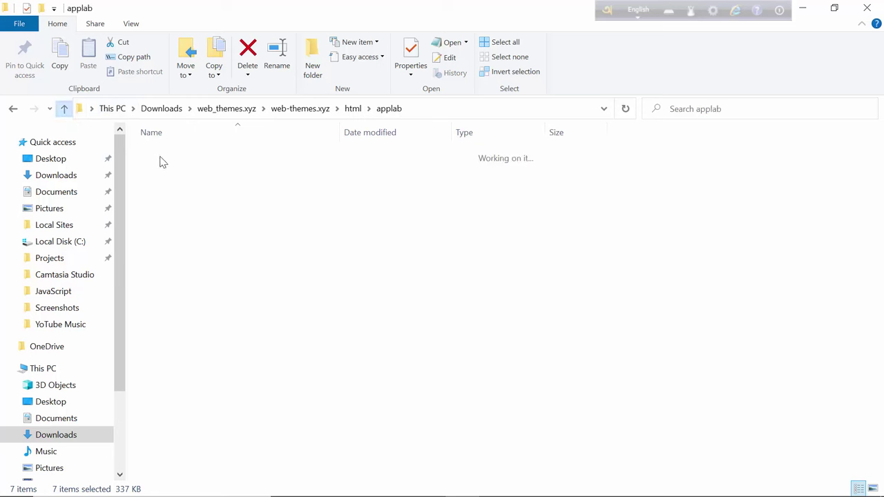
pyautogui.doubleClick(164, 169)
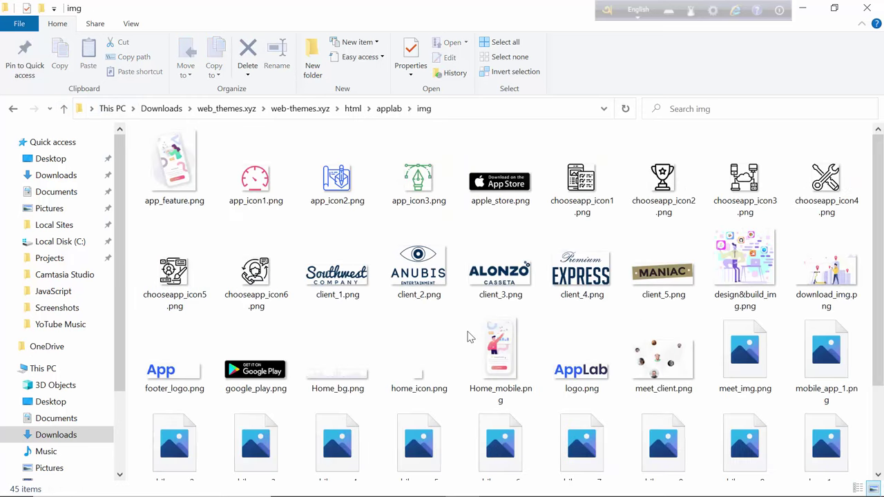
pyautogui.scroll(-2, 560, 383)
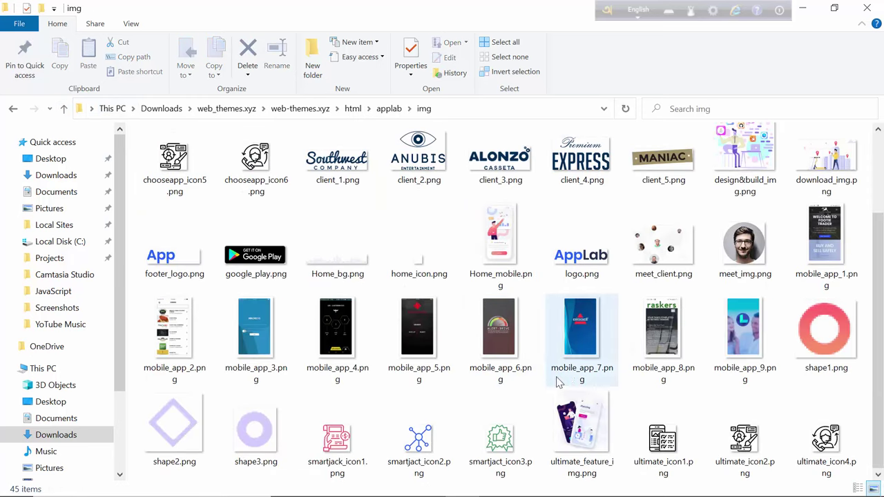
pyautogui.click(64, 108)
# Step: Check the js folder's four scripts and webfonts' four font files, then return to applab
pyautogui.click(173, 185)
pyautogui.doubleClick(171, 185)
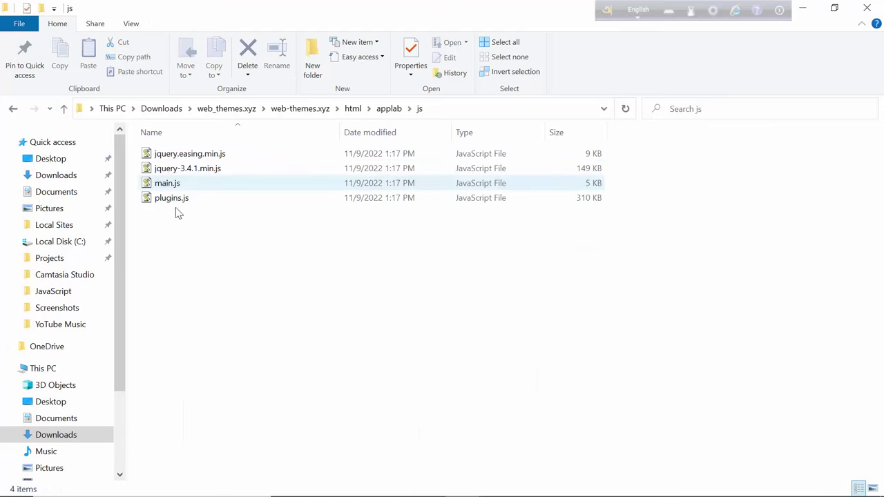
pyautogui.click(174, 197)
pyautogui.hotkey('ctrl', 'a')
pyautogui.click(65, 110)
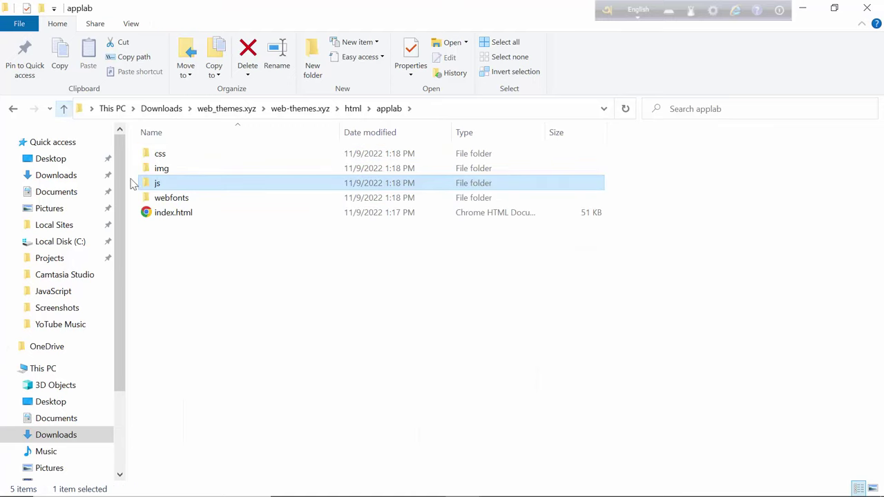
pyautogui.doubleClick(169, 197)
pyautogui.moveTo(169, 221); pyautogui.dragTo(188, 144)
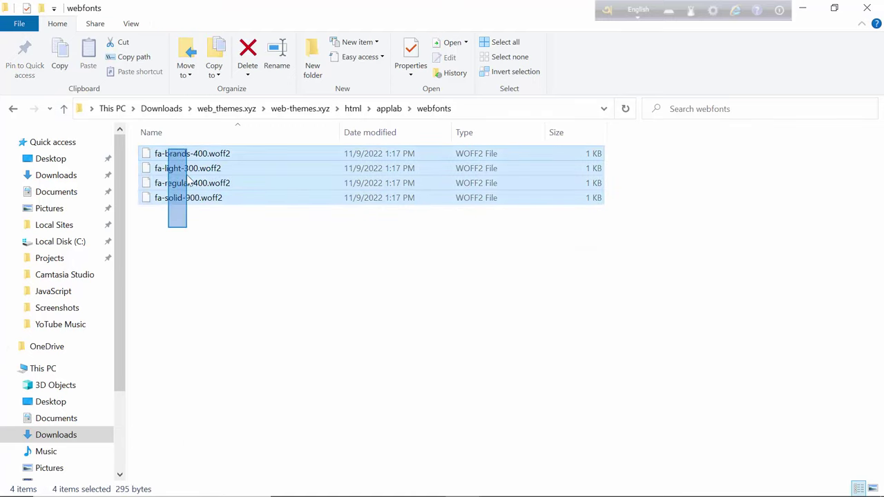
pyautogui.click(192, 237)
pyautogui.click(63, 108)
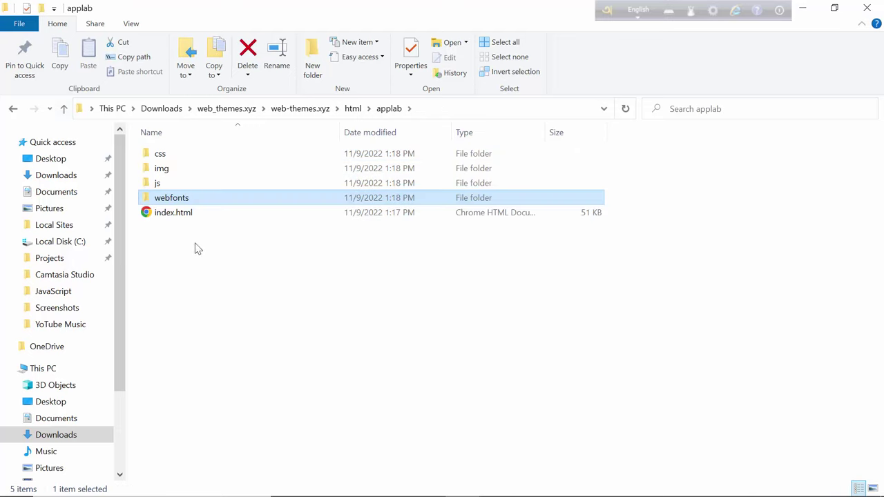
pyautogui.click(178, 226)
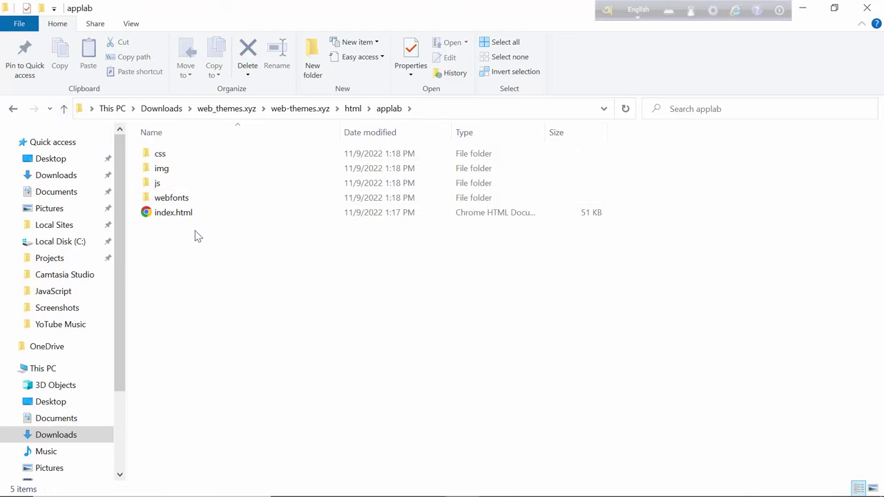
# Step: Launch a command prompt in the applab folder by entering cmd in the address bar
pyautogui.click(433, 110)
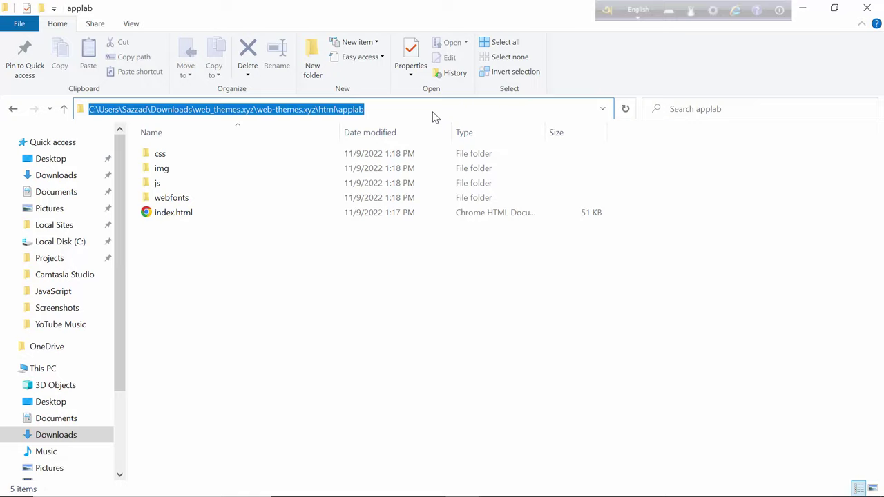
pyautogui.write('cmd')
pyautogui.press('Return')
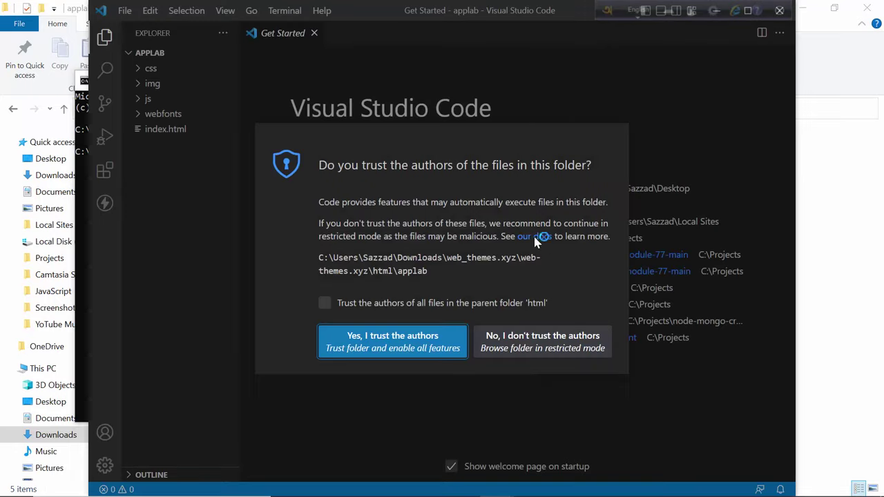
# Step: Trust the folder's authors, maximize VS Code, and view index.html
pyautogui.click(439, 335)
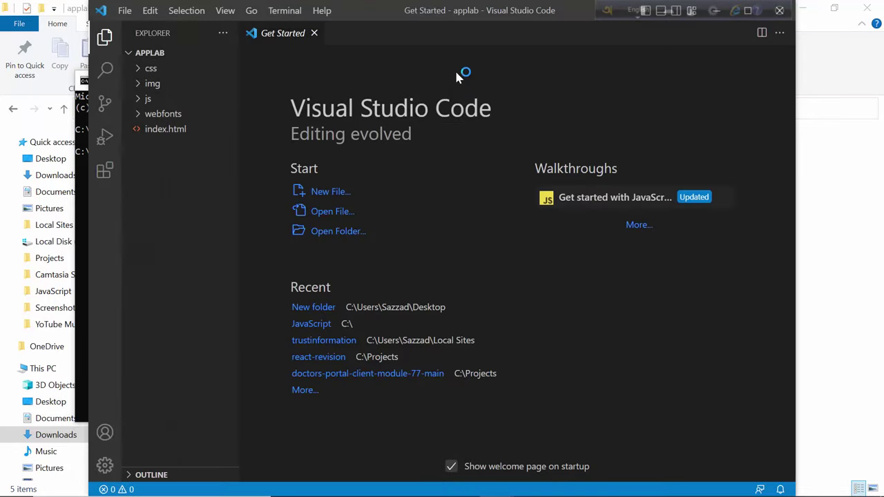
pyautogui.doubleClick(478, 13)
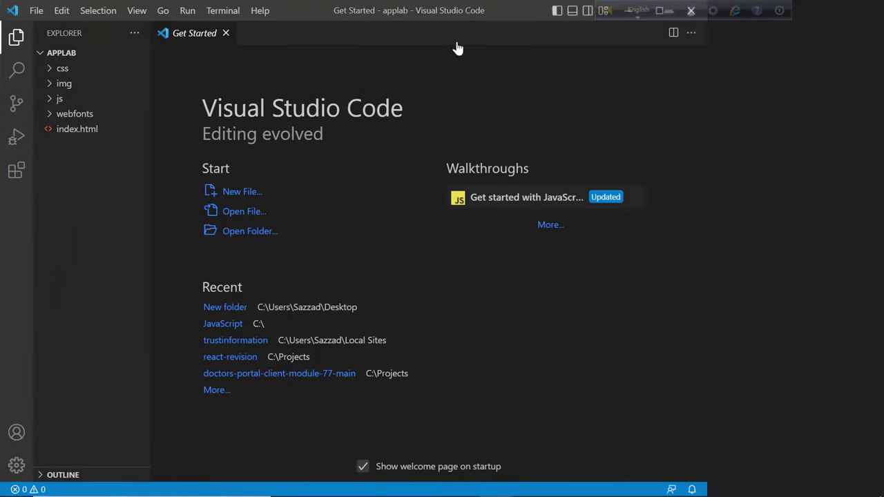
pyautogui.click(62, 130)
pyautogui.scroll(-10, 319, 207)
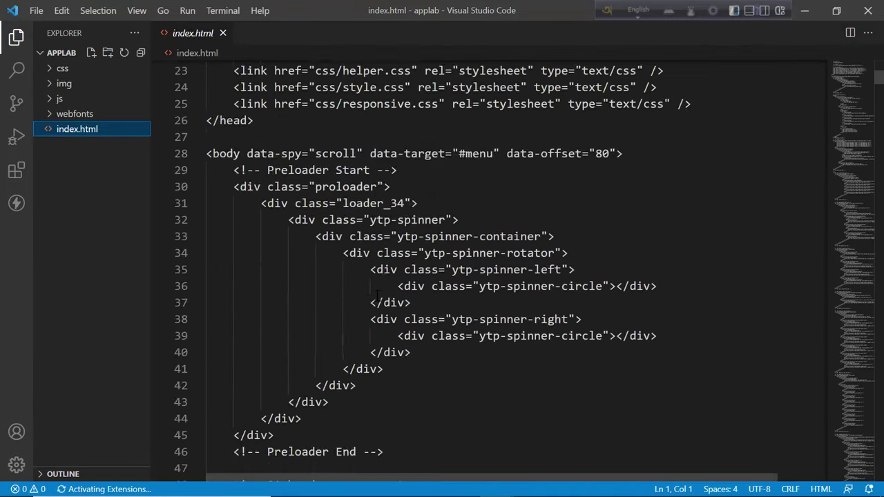
pyautogui.scroll(4, 319, 208)
pyautogui.scroll(2, 319, 207)
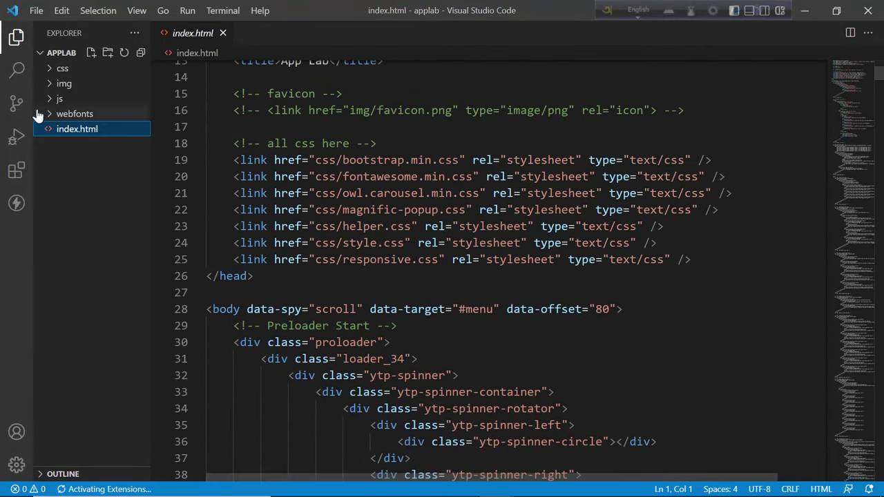
# Step: Browse the css, img and js folders, viewing bootstrap.min.css and jquery-3.4.1.min.js
pyautogui.click(61, 68)
pyautogui.click(94, 83)
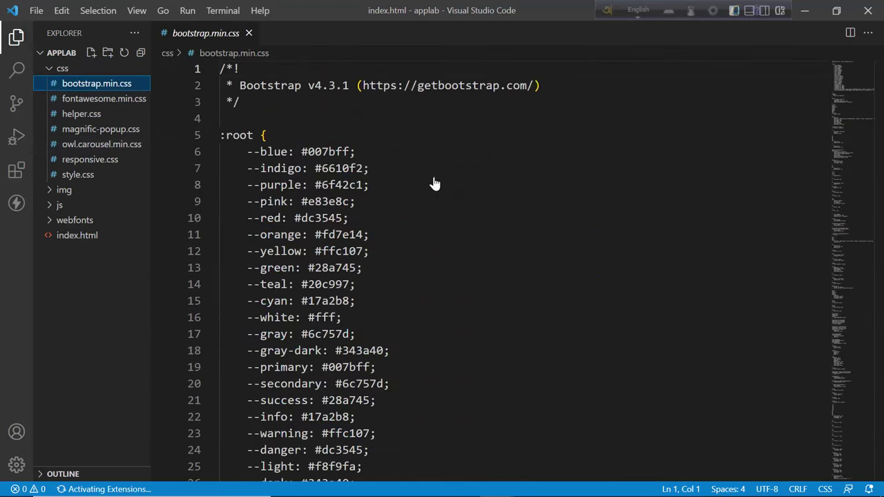
pyautogui.scroll(-8, 433, 184)
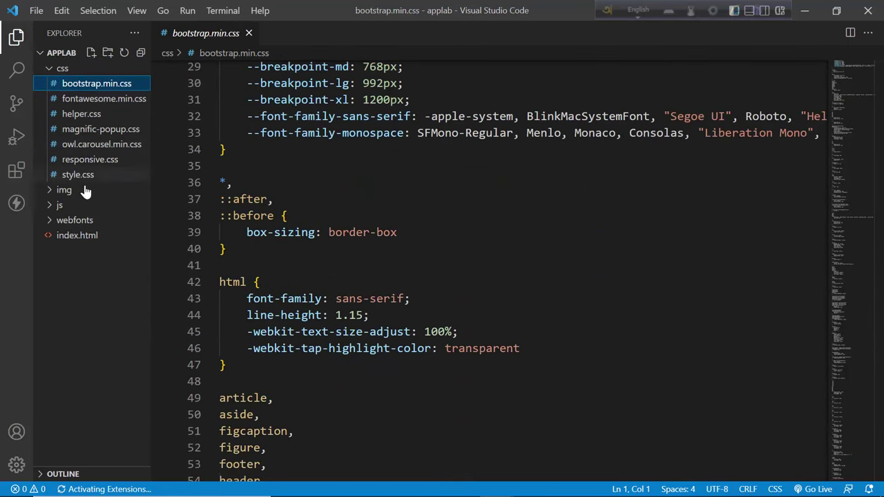
pyautogui.click(62, 190)
pyautogui.scroll(-5, 76, 336)
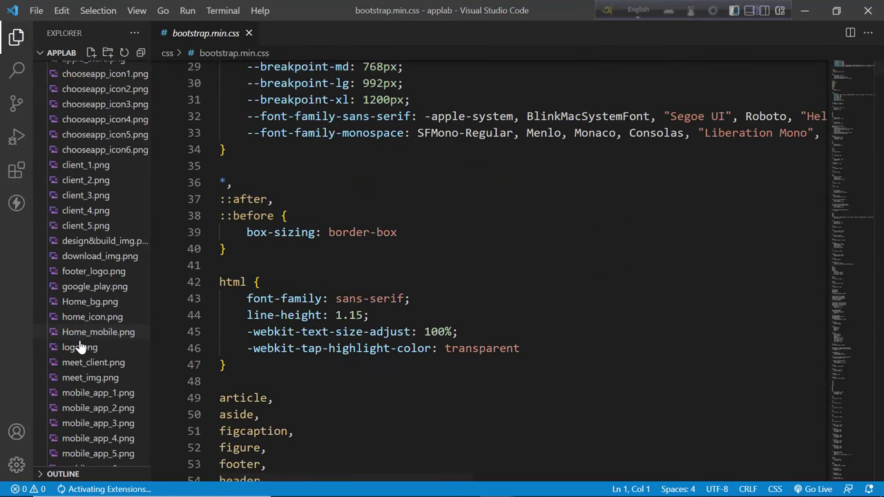
pyautogui.scroll(5, 79, 344)
pyautogui.click(61, 190)
pyautogui.click(60, 205)
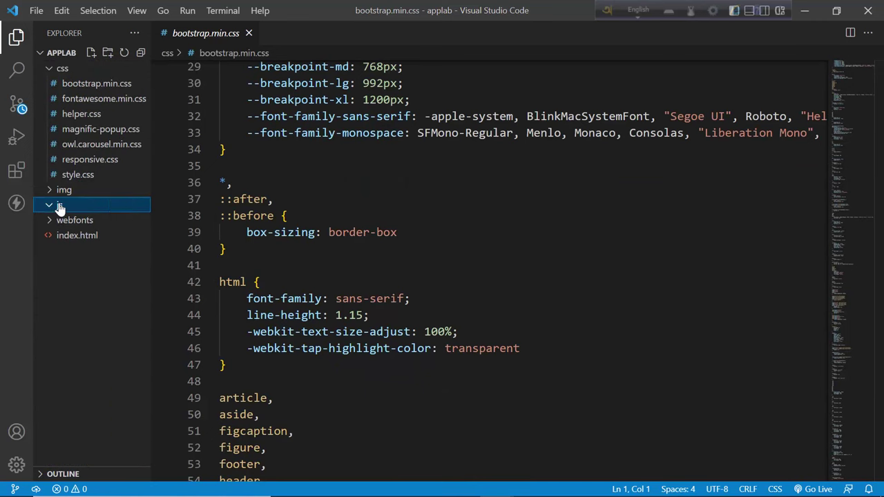
pyautogui.scroll(-2, 194, 257)
pyautogui.click(97, 223)
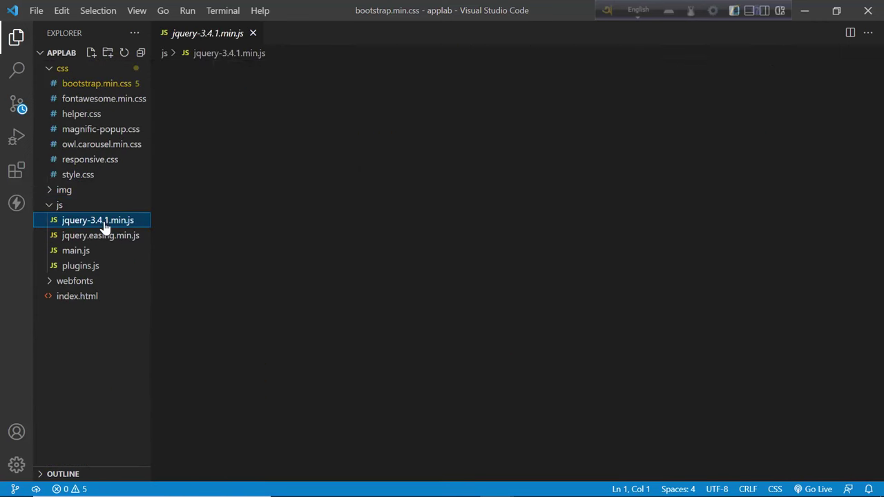
pyautogui.scroll(-15, 417, 343)
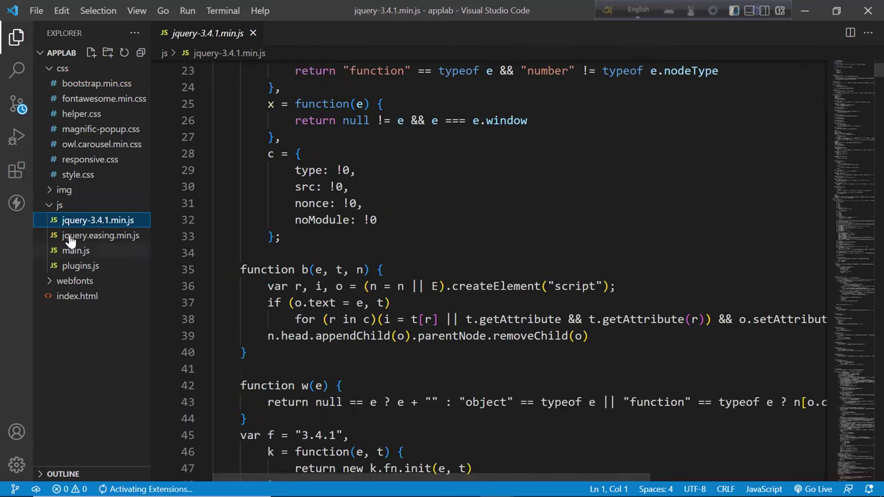
# Step: Reopen index.html, expand webfonts, and hide the sidebar with Ctrl+B to read the title lines
pyautogui.click(81, 297)
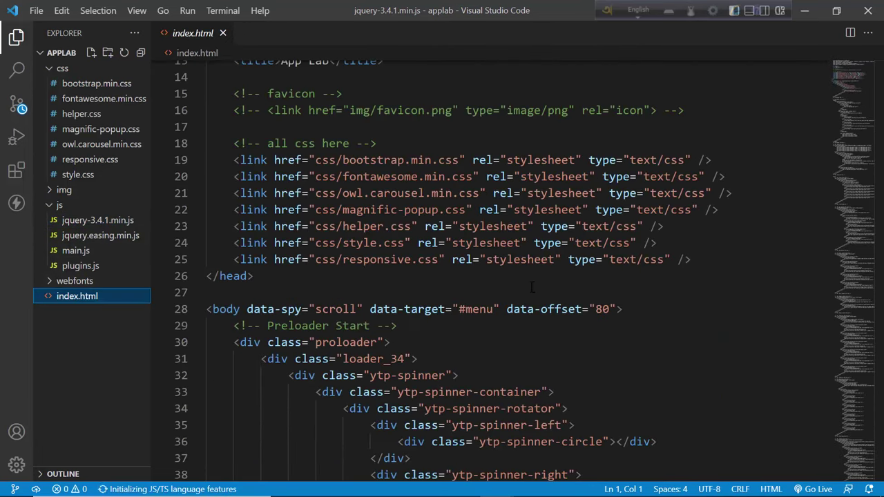
pyautogui.scroll(-3, 537, 288)
pyautogui.scroll(3, 537, 287)
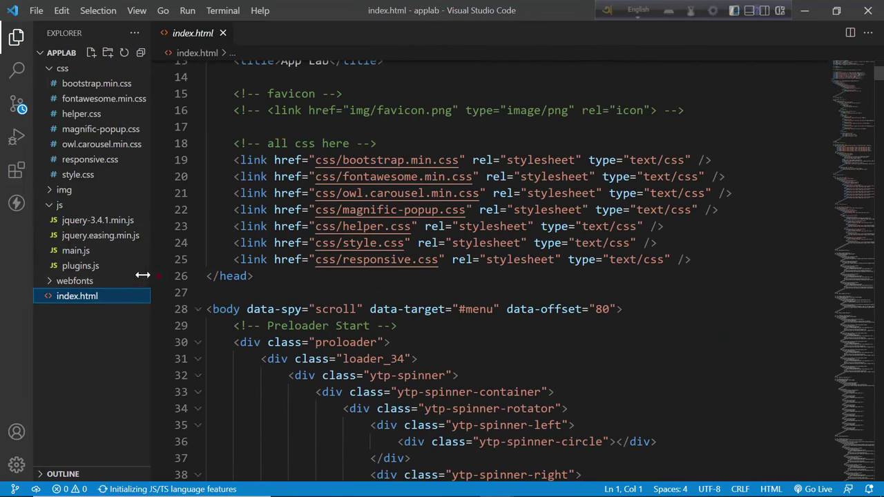
pyautogui.click(52, 283)
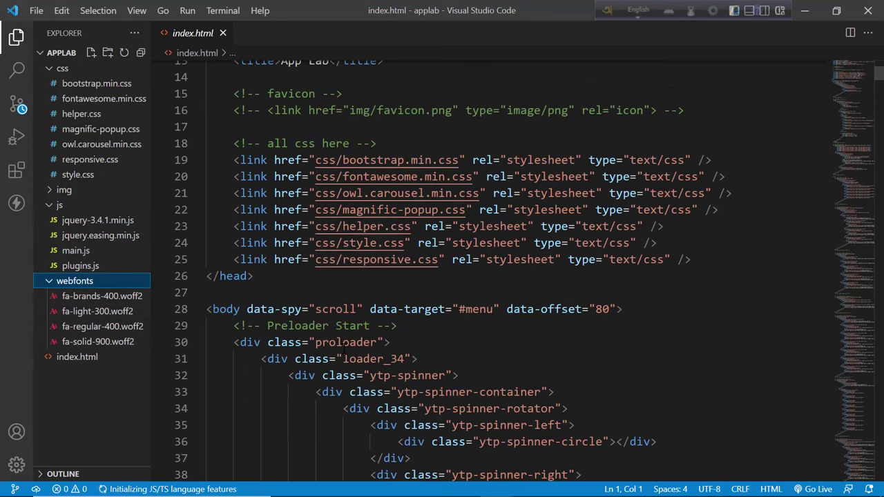
pyautogui.scroll(5, 344, 345)
pyautogui.hotkey('ctrl', 'b')
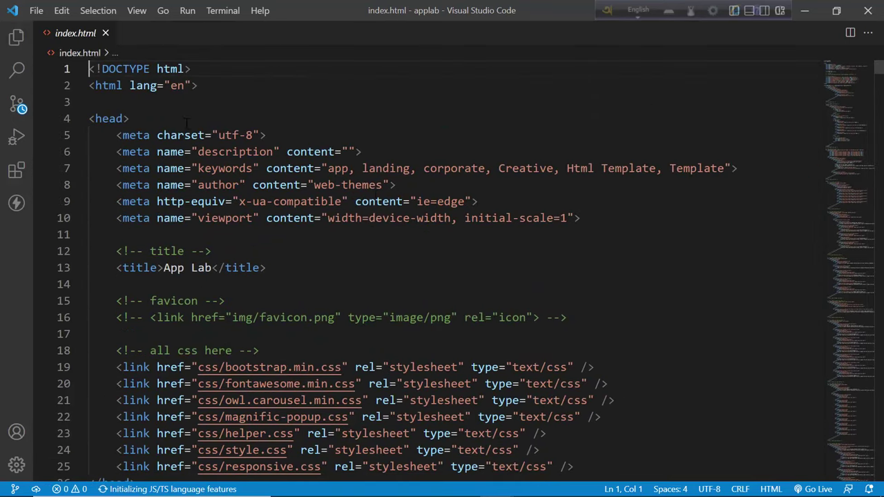
pyautogui.click(581, 218)
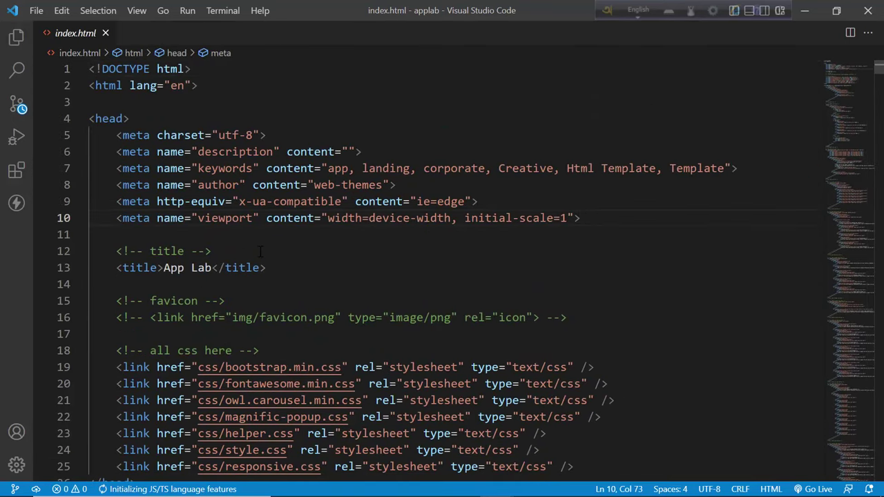
pyautogui.click(279, 268)
pyautogui.click(228, 256)
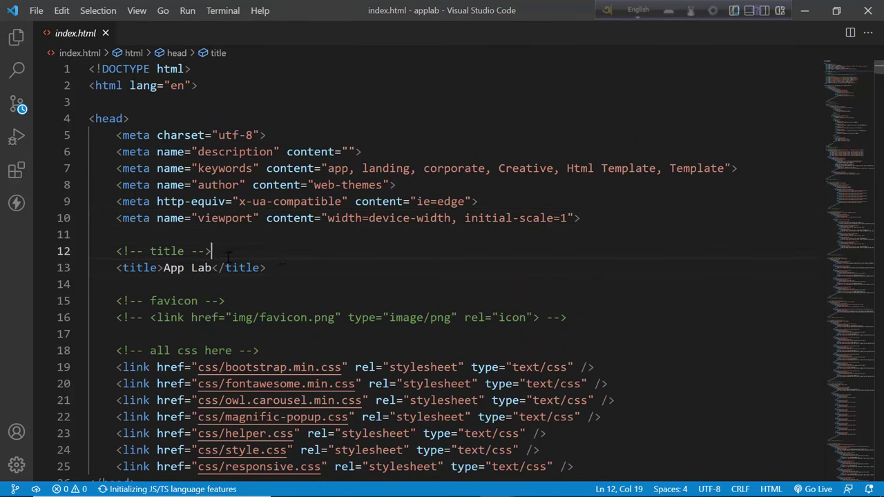